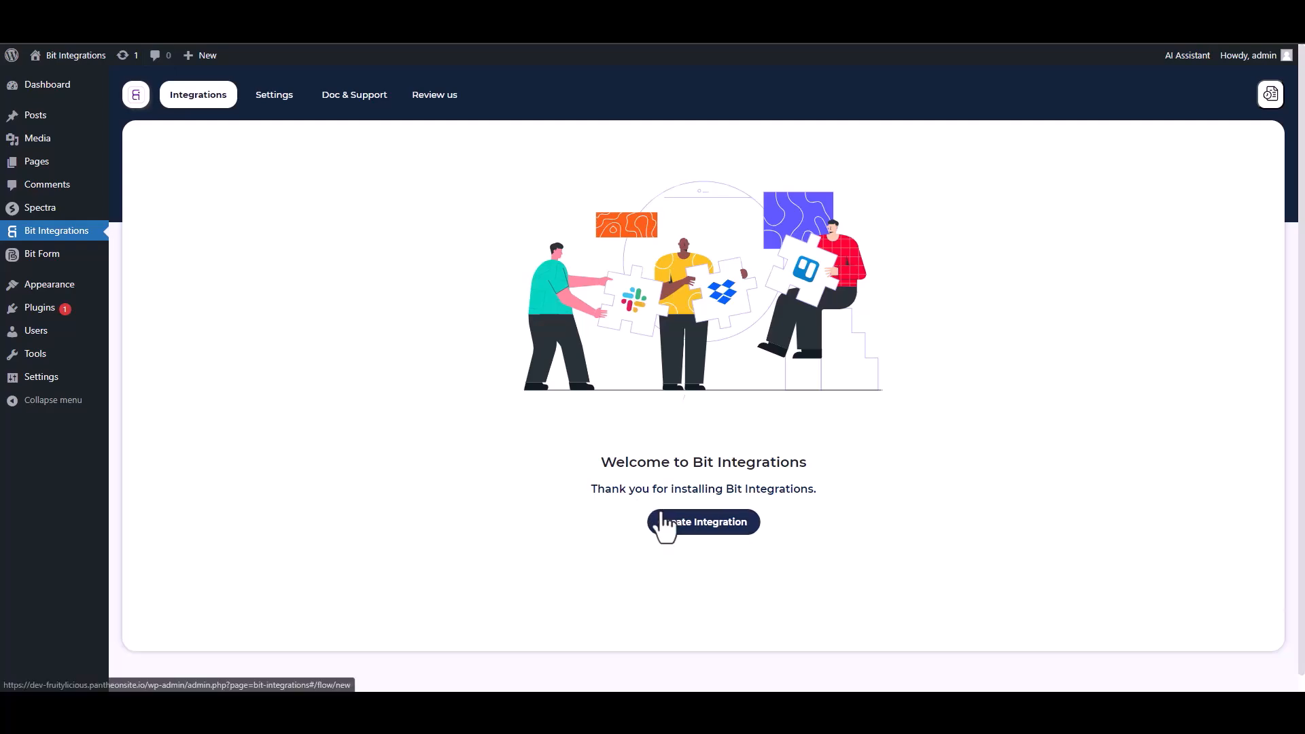
- Search the triggers for Spectra, select it and start fetching its form data
type("sp")
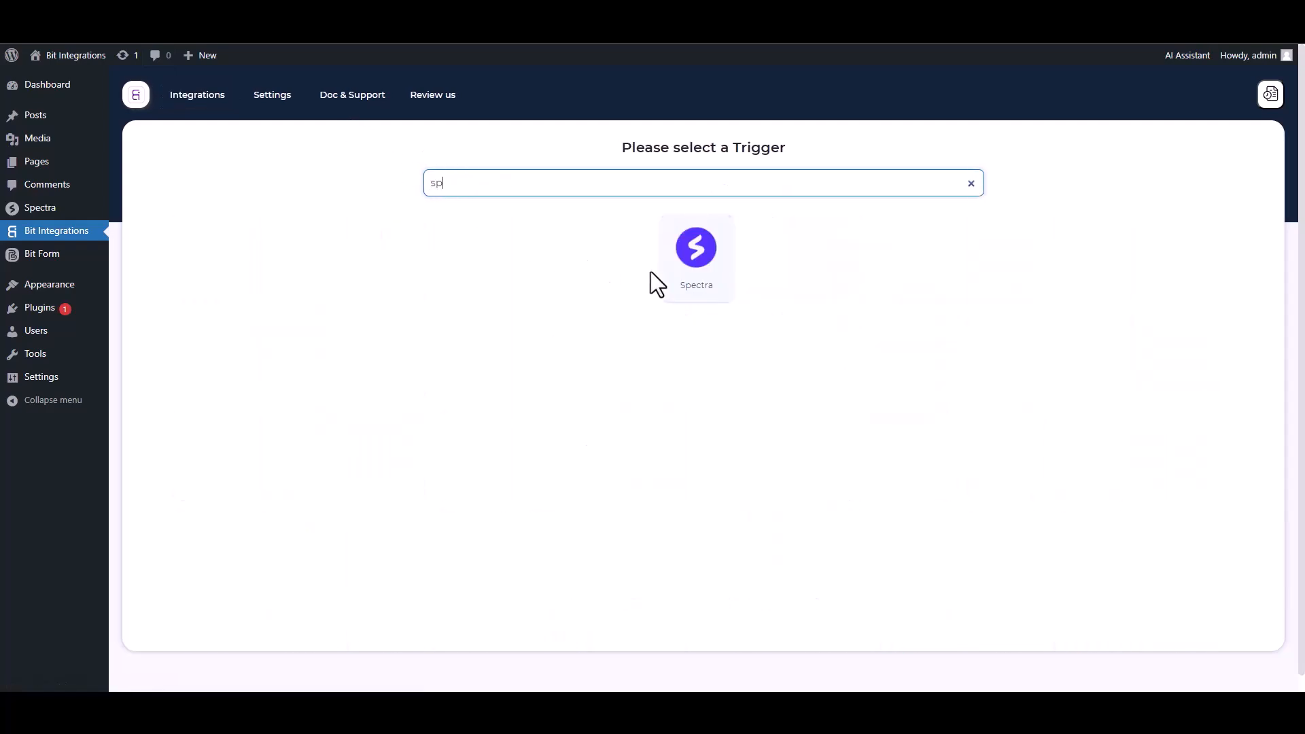
left_click(668, 268)
left_click(698, 311)
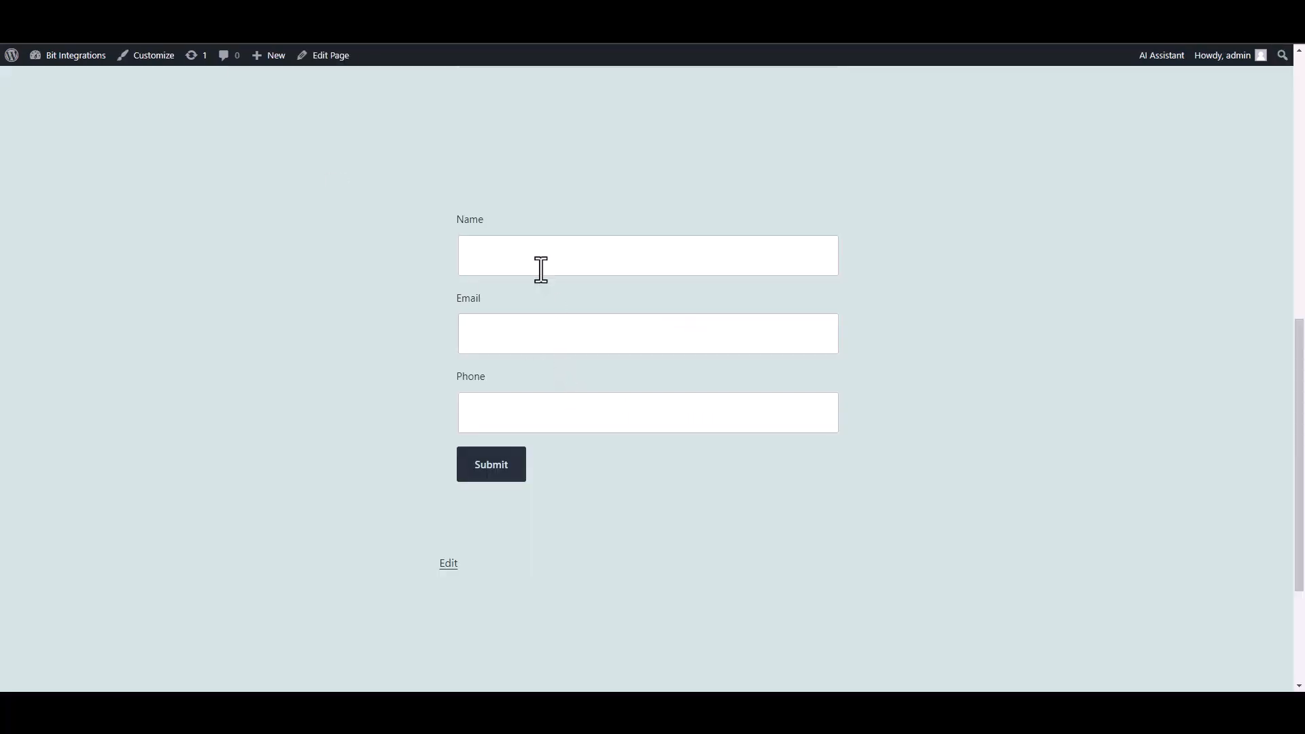
- Submit the Spectra form with name test, a test e-mail address and a test phone number
left_click(539, 267)
type("test")
left_click(772, 338)
type("test@gmail.com")
key("Tab")
type("45645625")
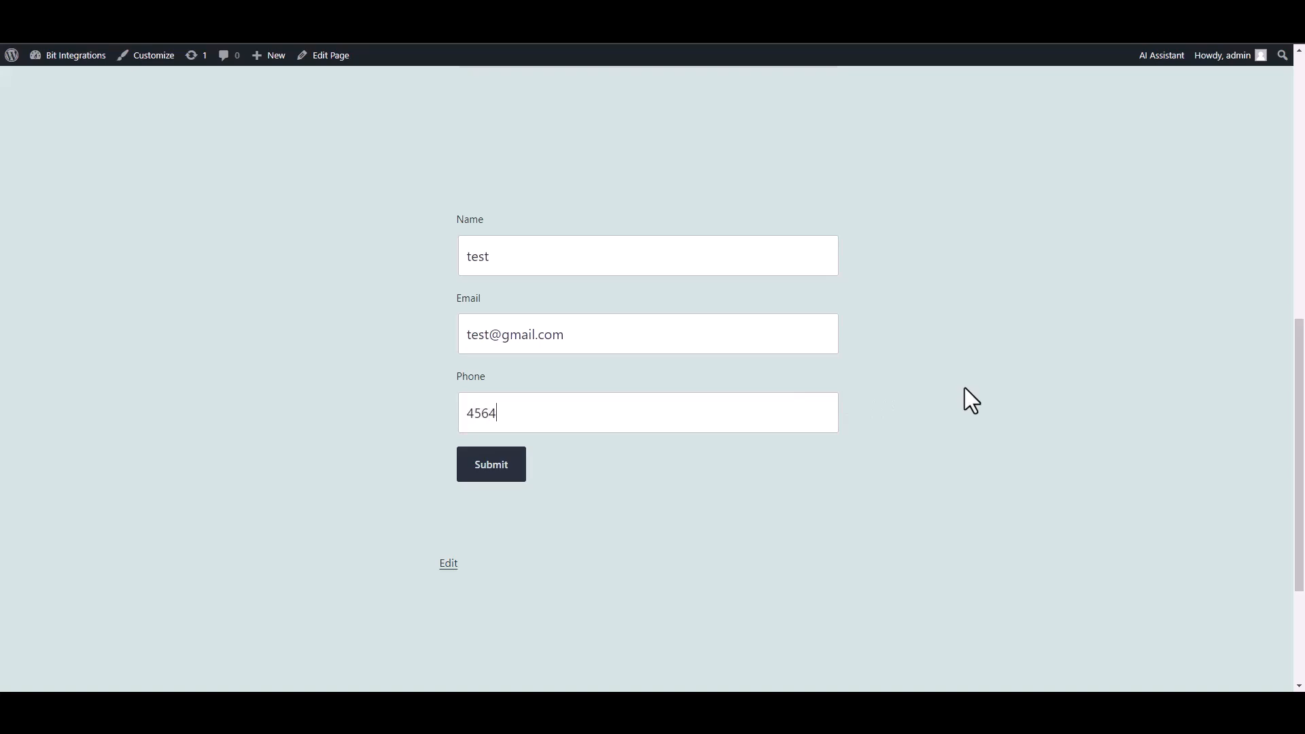
left_click(491, 466)
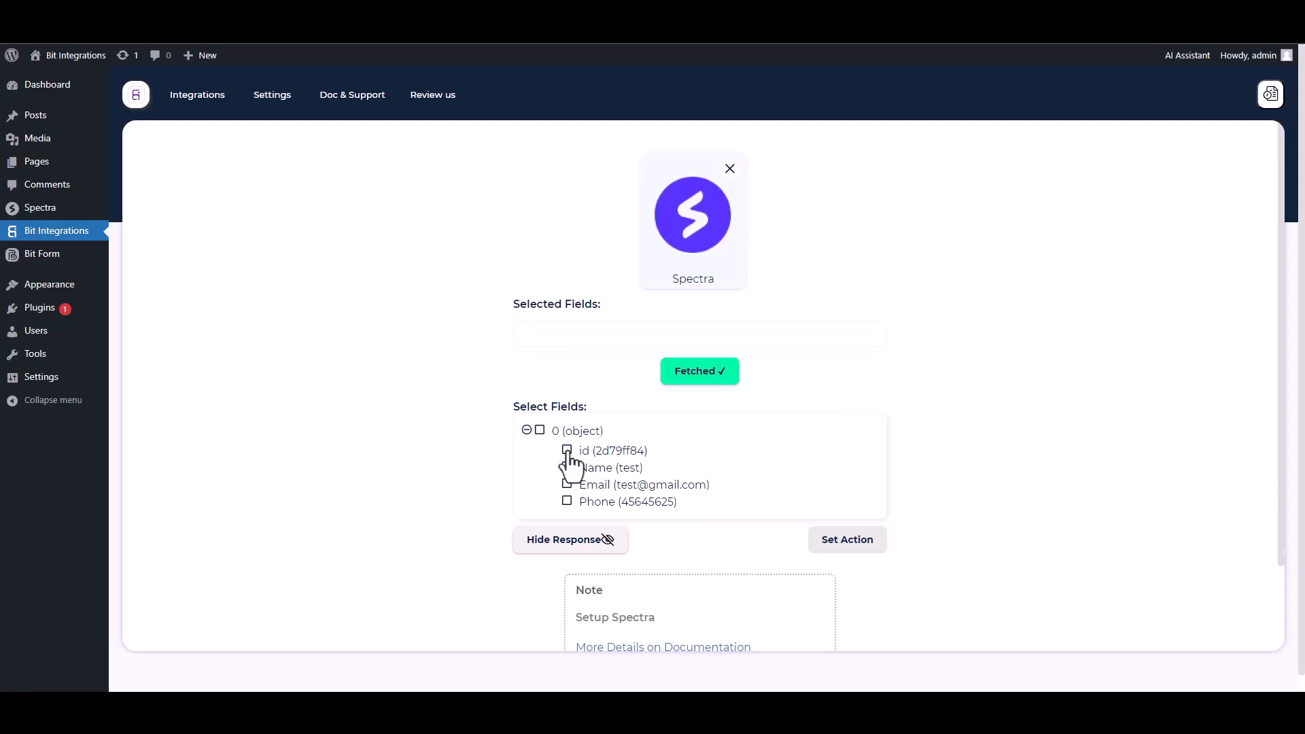
- Select the id, Name, Email and Phone fields from the fetched response
left_click(567, 451)
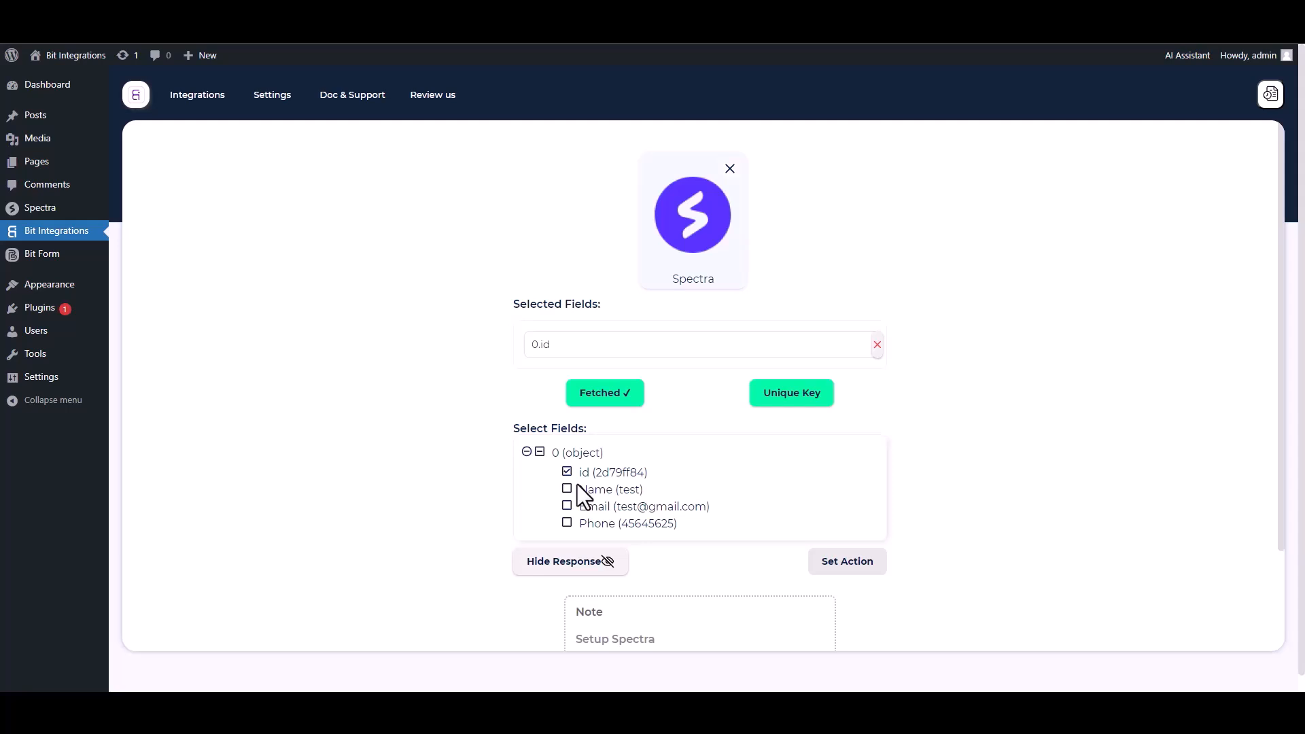
left_click(567, 489)
left_click(568, 541)
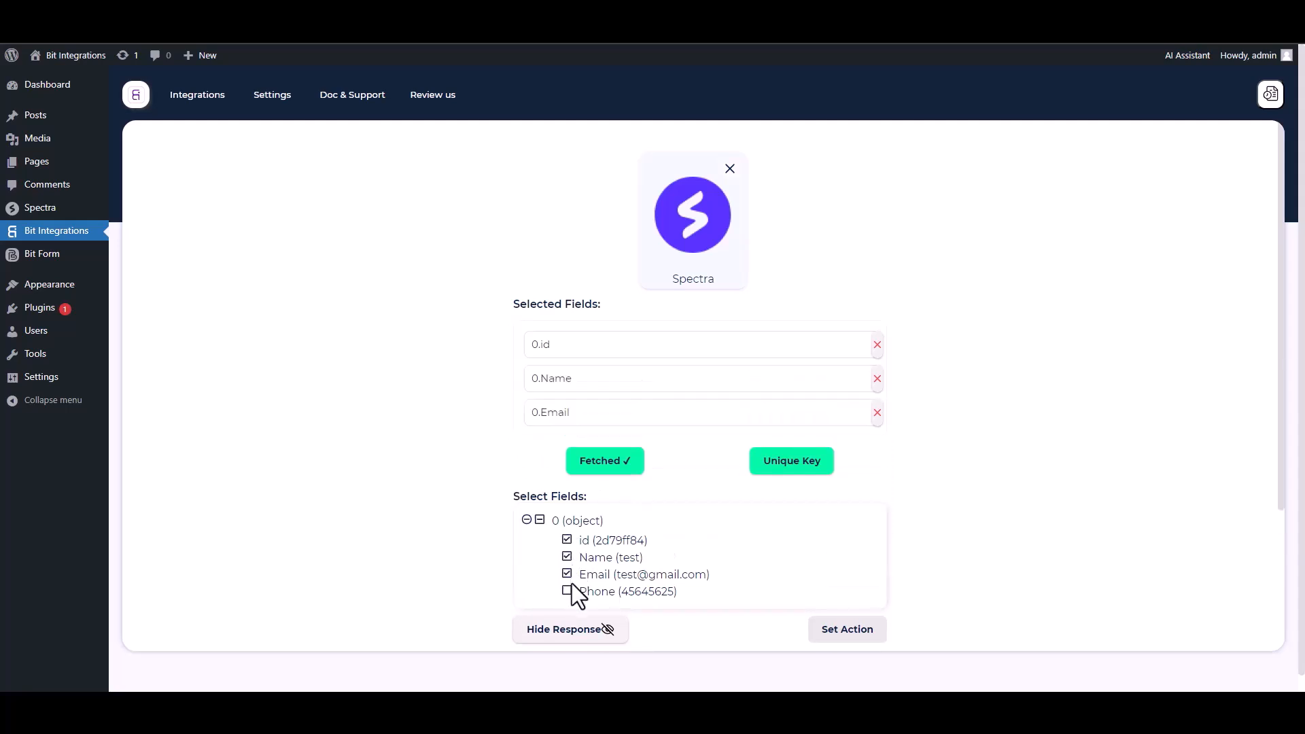
left_click(567, 591)
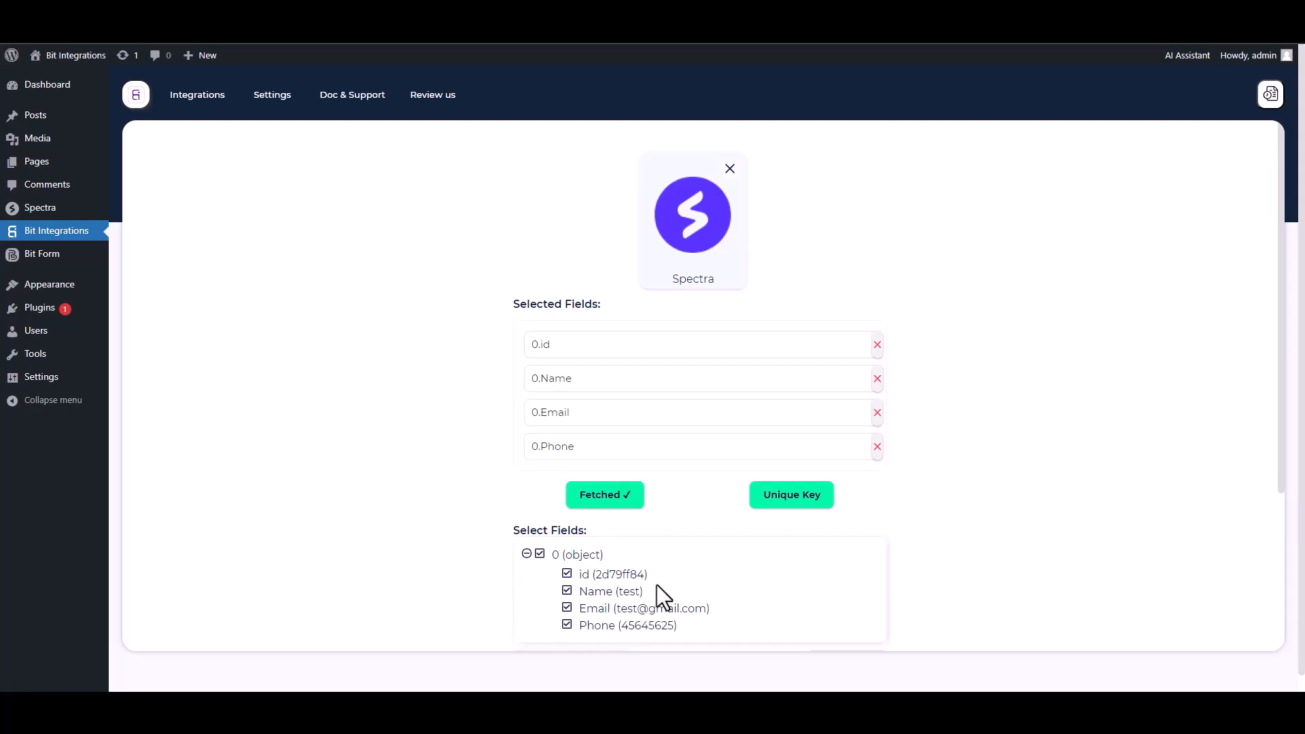
- Set the unique primary key to 0.id and confirm
left_click(786, 510)
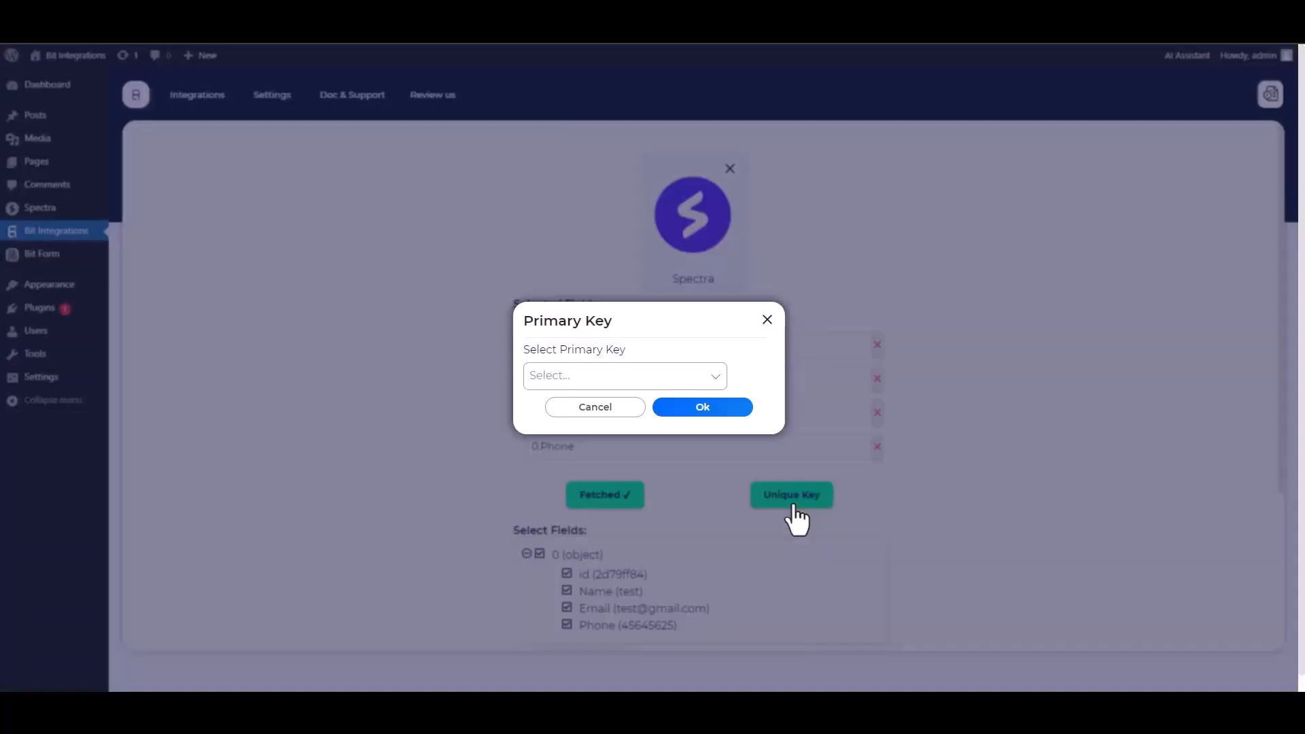
left_click(614, 376)
left_click(552, 406)
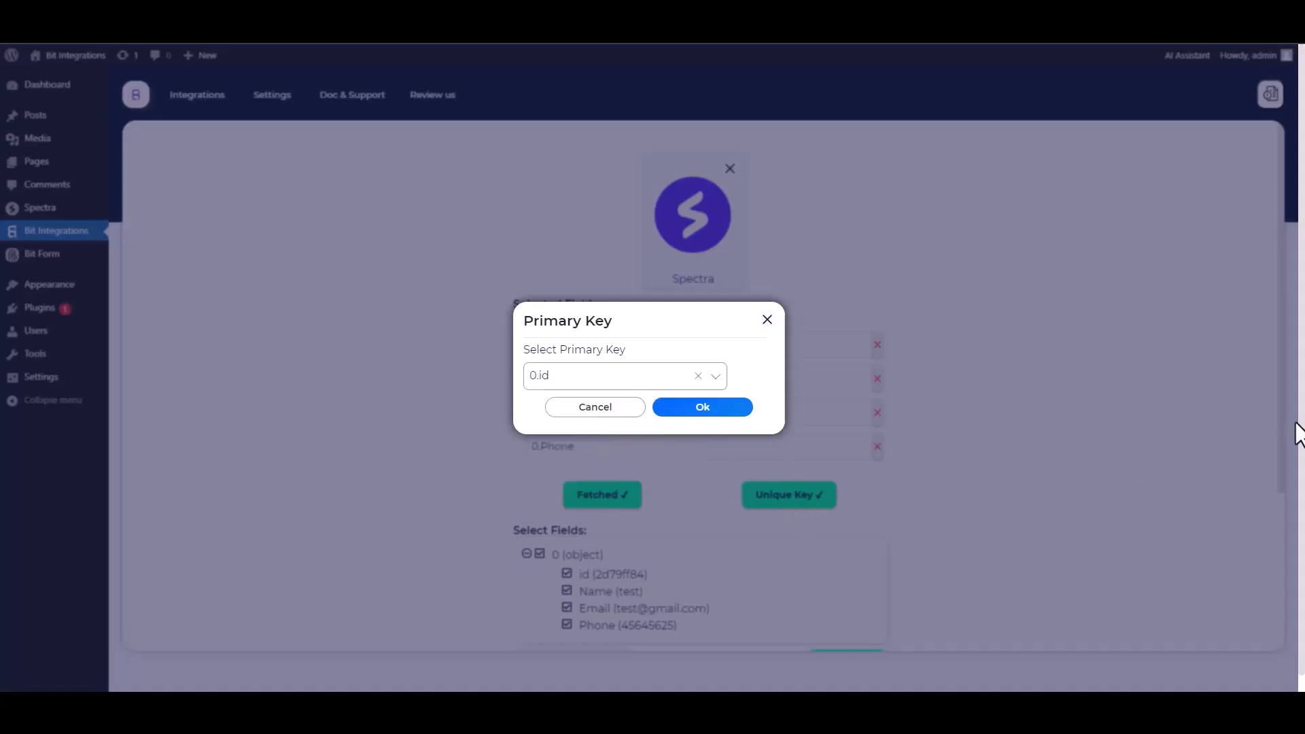
left_click(703, 416)
- Search the actions for Slack and select it
scroll(941, 422, "down", 1)
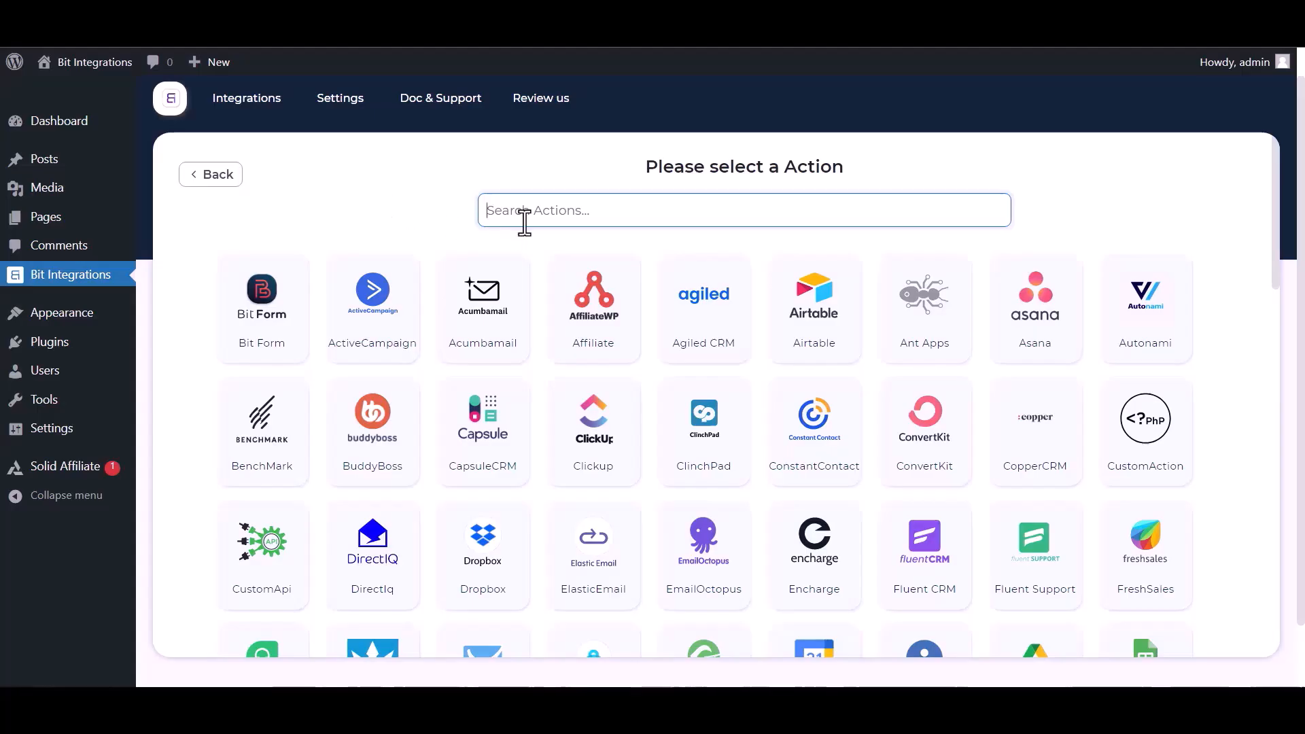
type("sl")
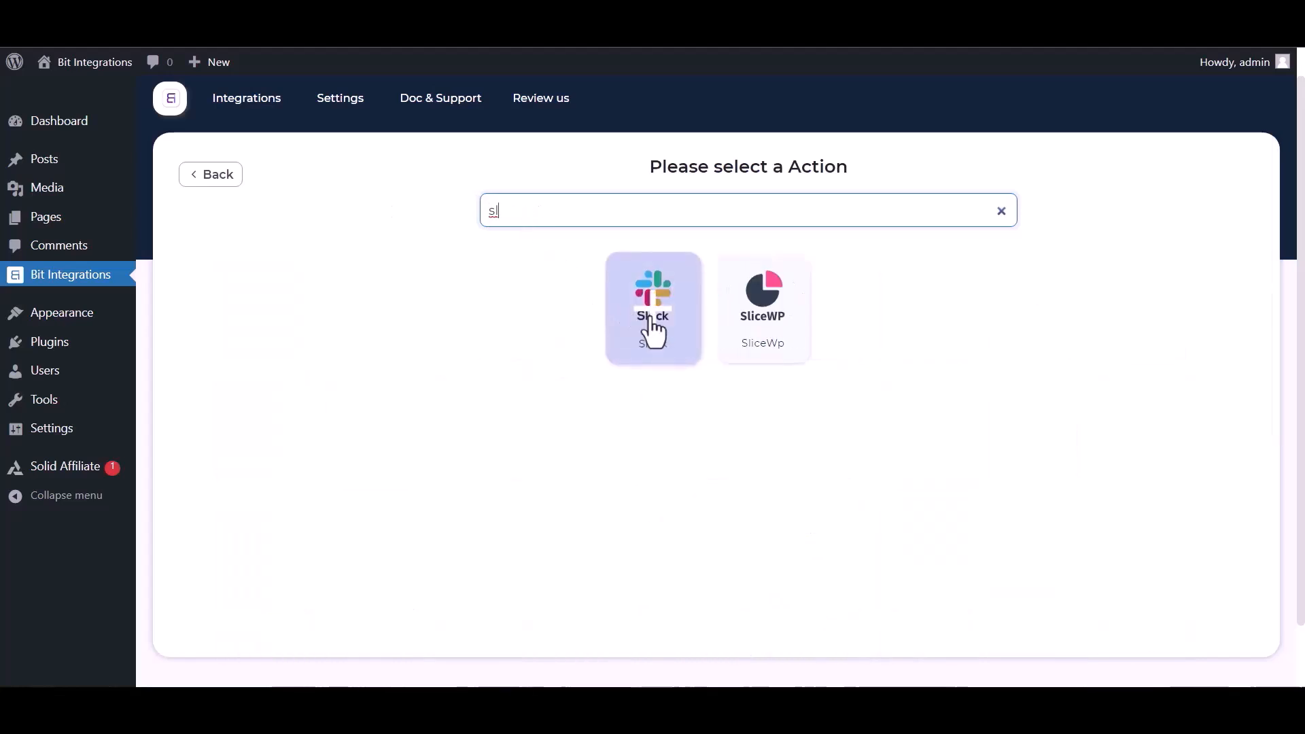
left_click(653, 333)
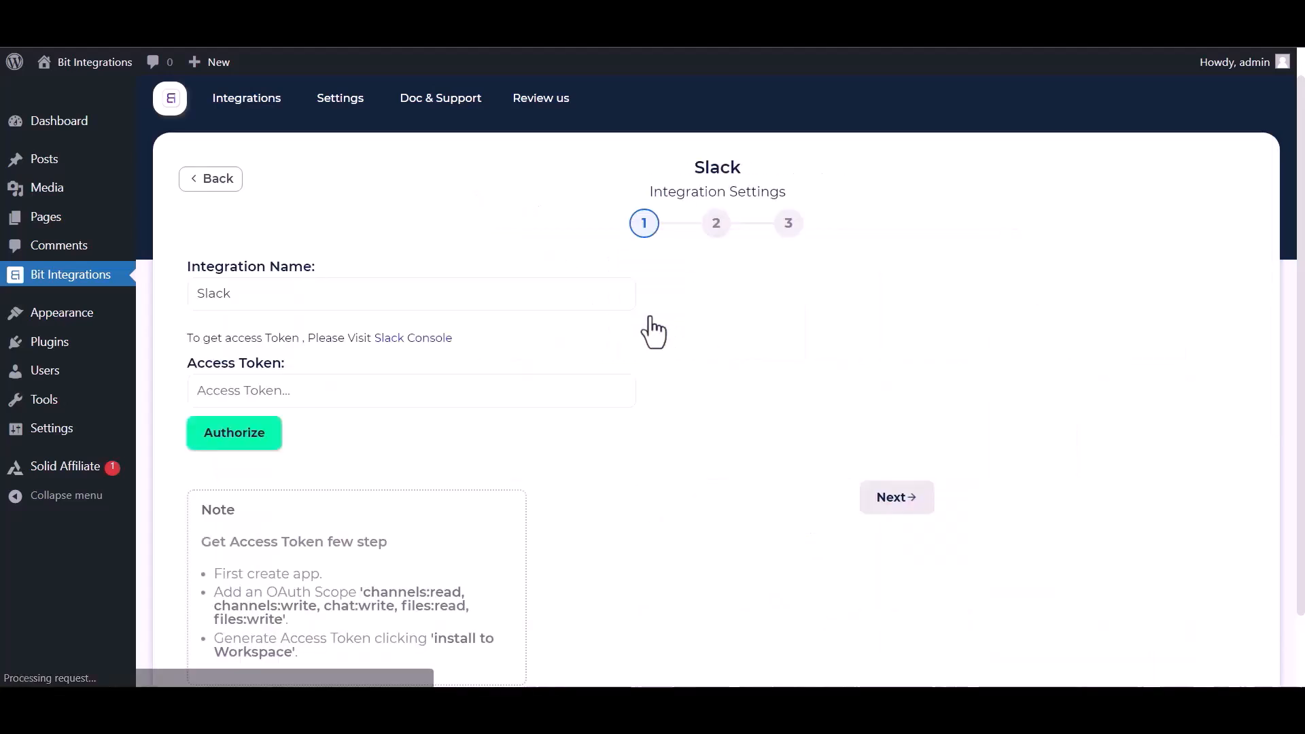
- Open the Slack Console and start creating a new app from scratch
left_click(233, 387)
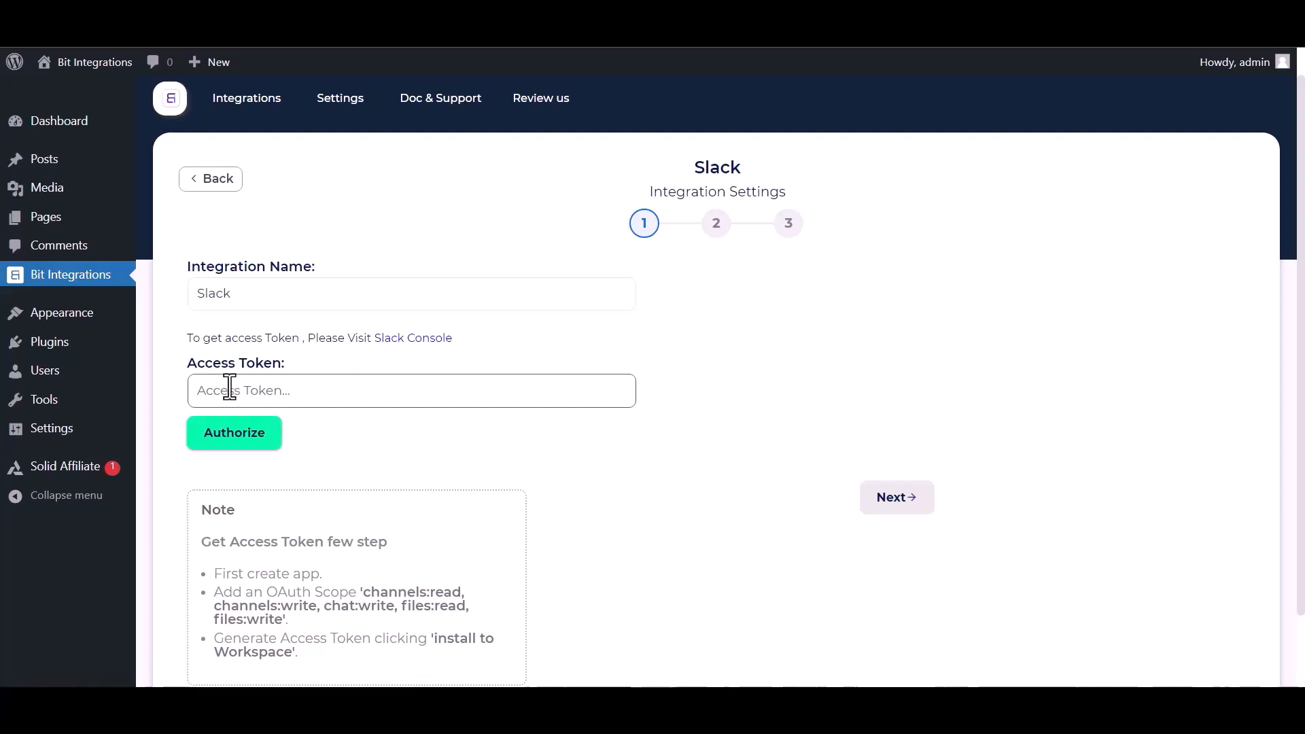
left_click(385, 340)
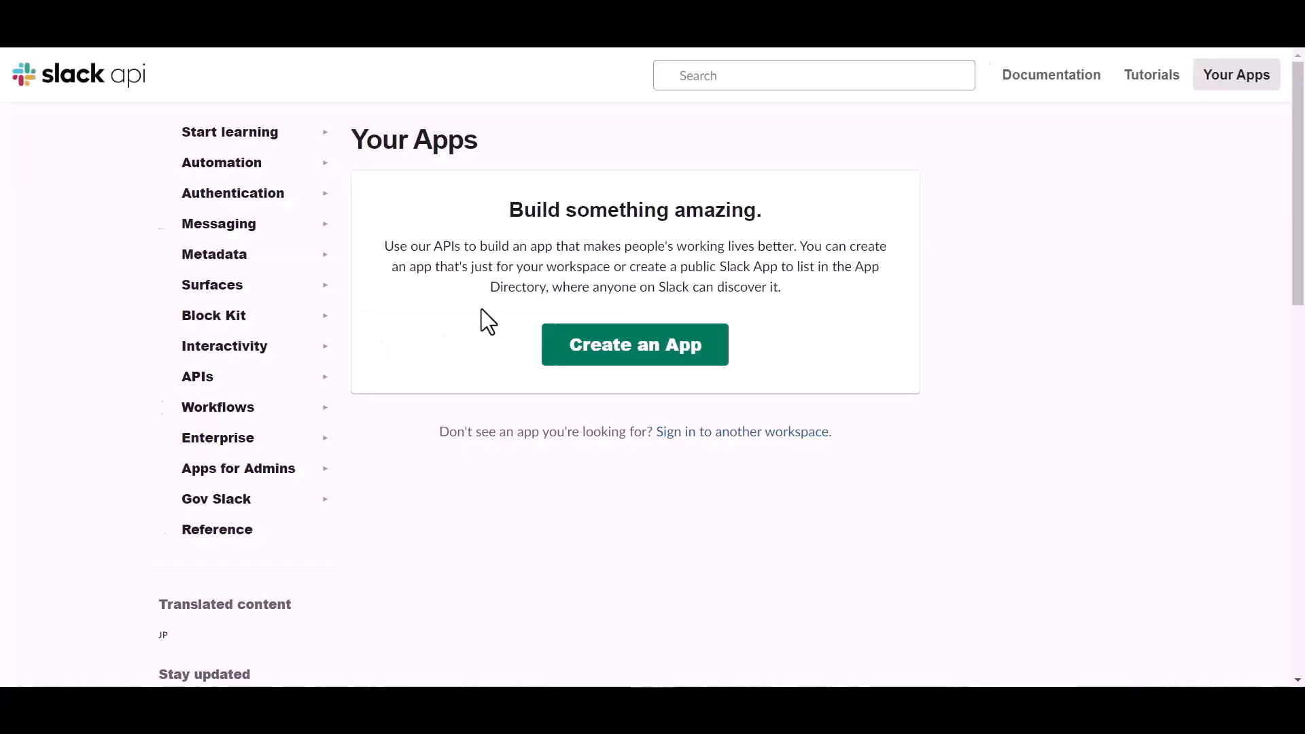
left_click(602, 355)
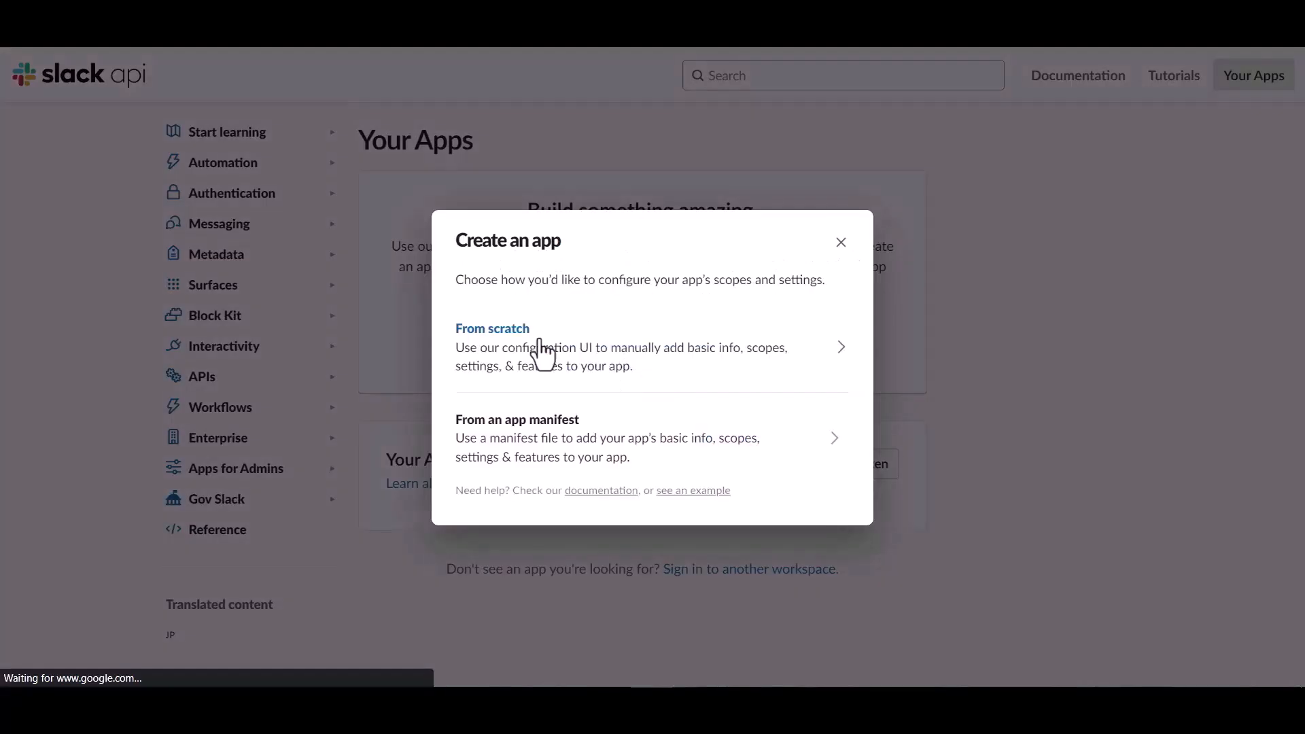
left_click(544, 355)
- Name the app Bit Integrations, choose the Bit Apps workspace and create the app
left_click(546, 255)
type("Bit Integrations")
left_click(601, 347)
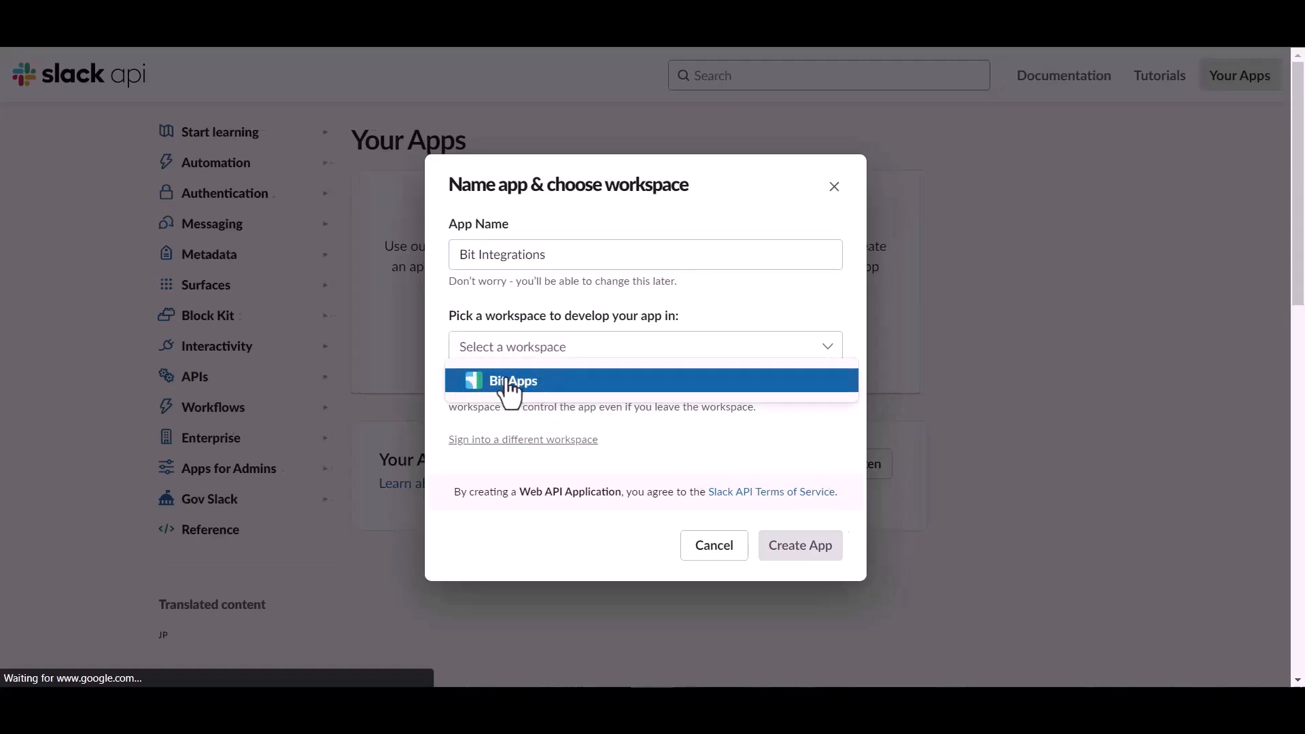
left_click(509, 380)
left_click(806, 552)
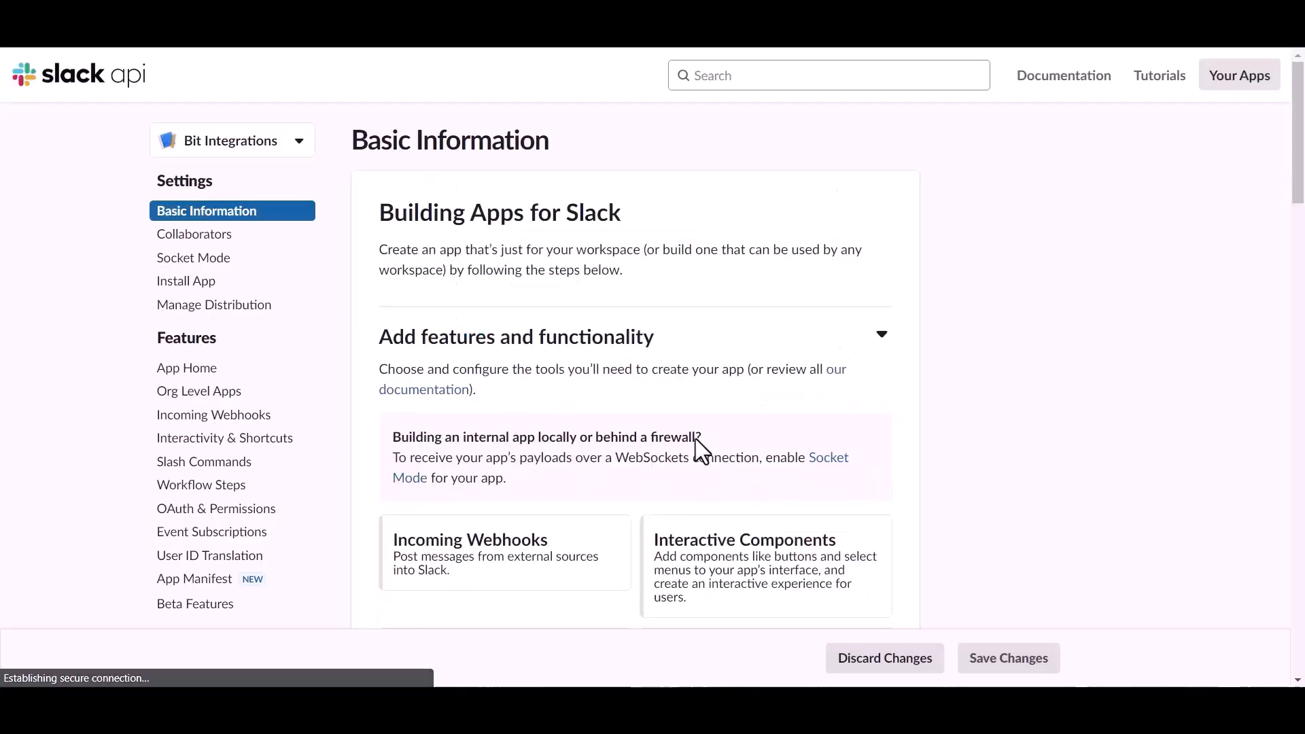
- Open OAuth & Permissions and add the files:read user token scope
left_click(219, 522)
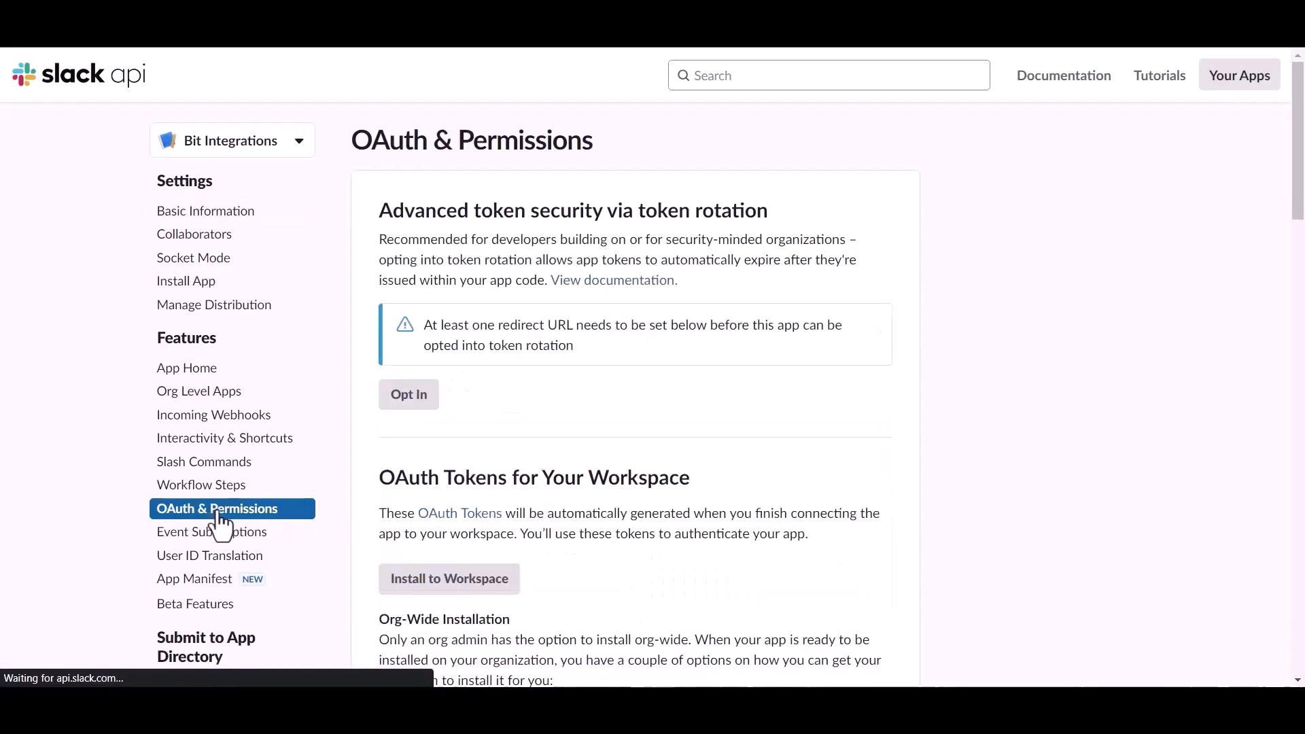
scroll(745, 475, "down", 15)
scroll(742, 465, "down", 2)
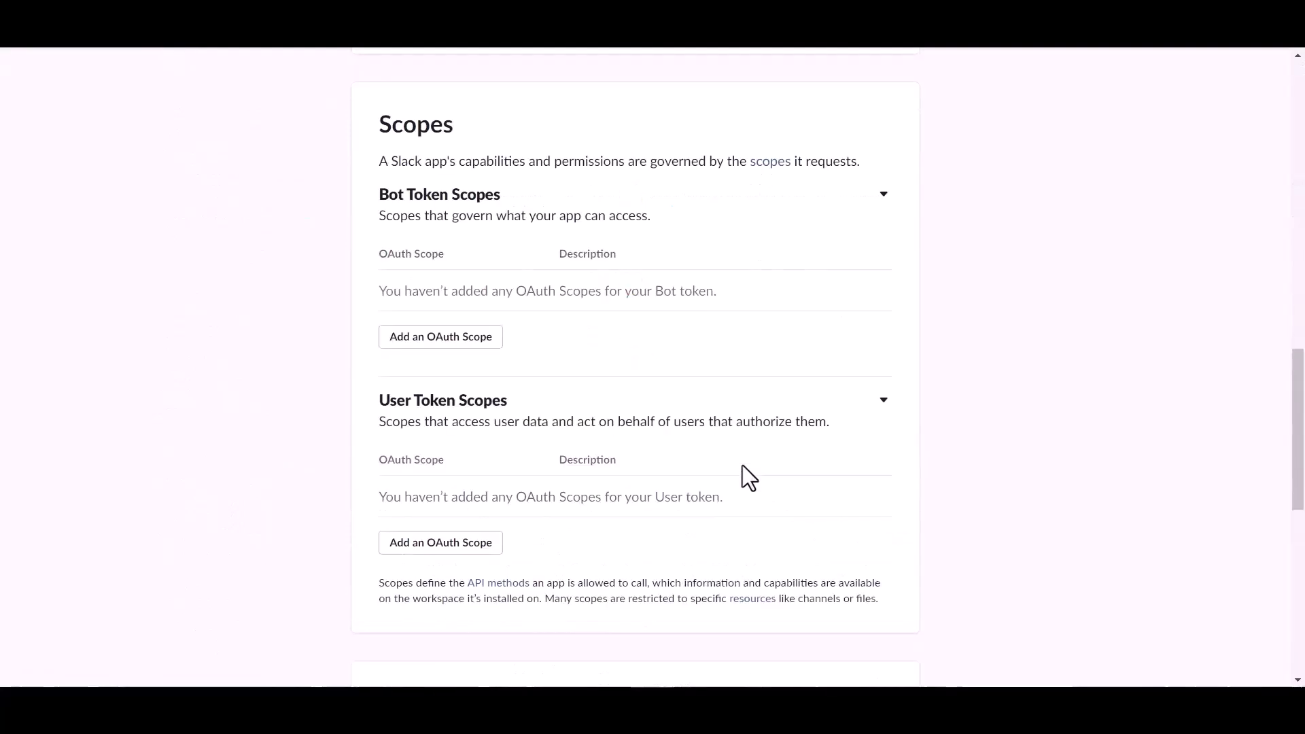
scroll(742, 466, "down", 2)
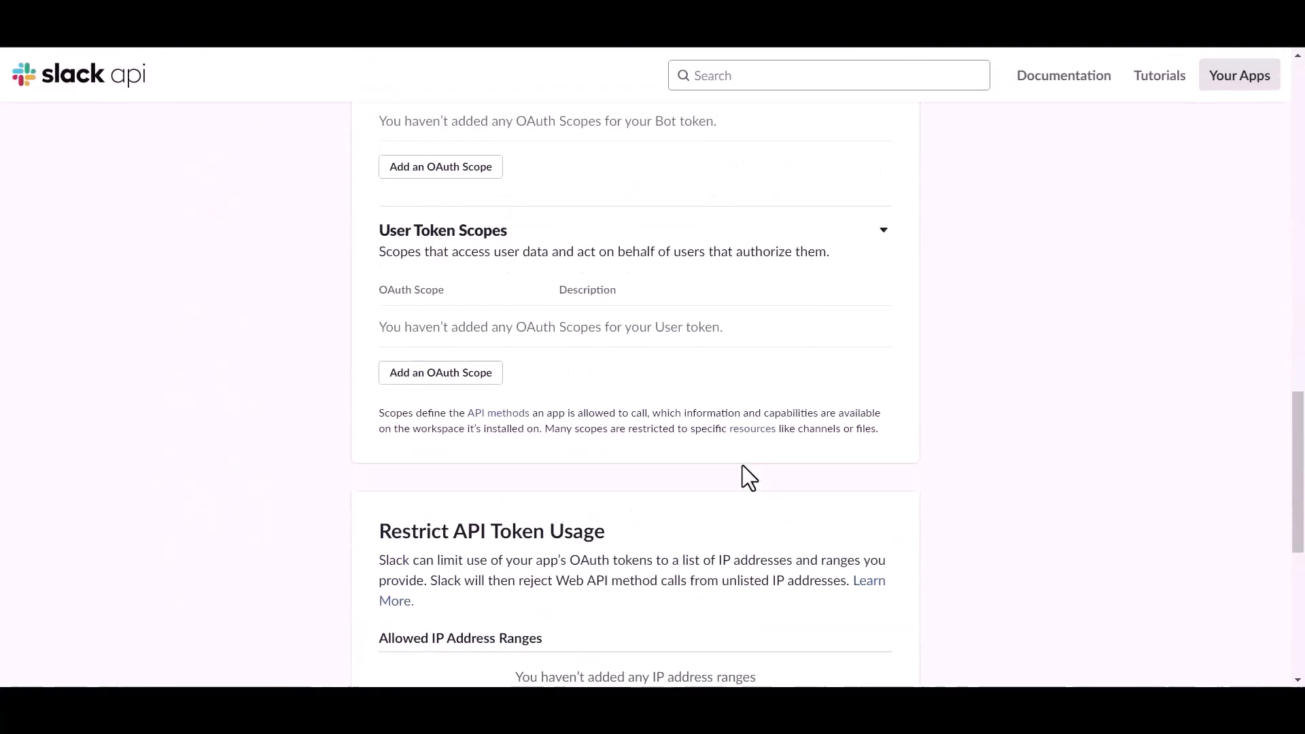
left_click(469, 387)
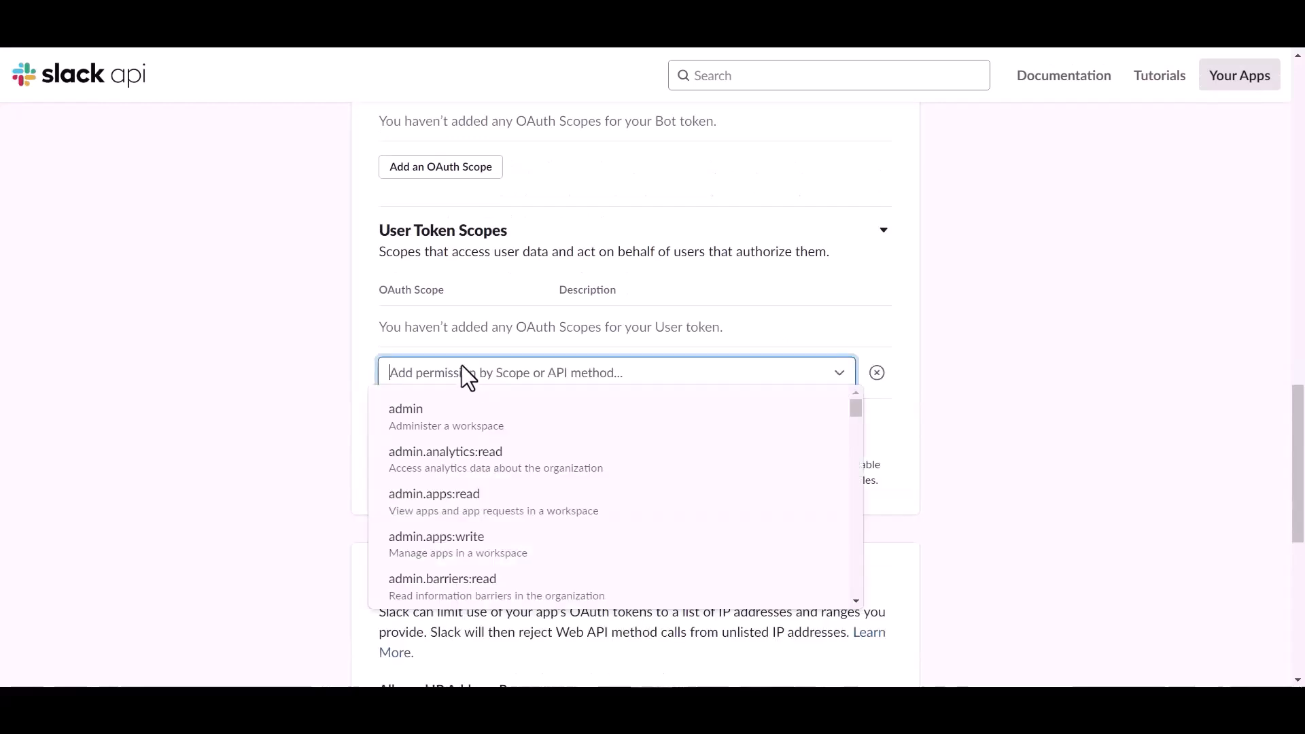
type("file")
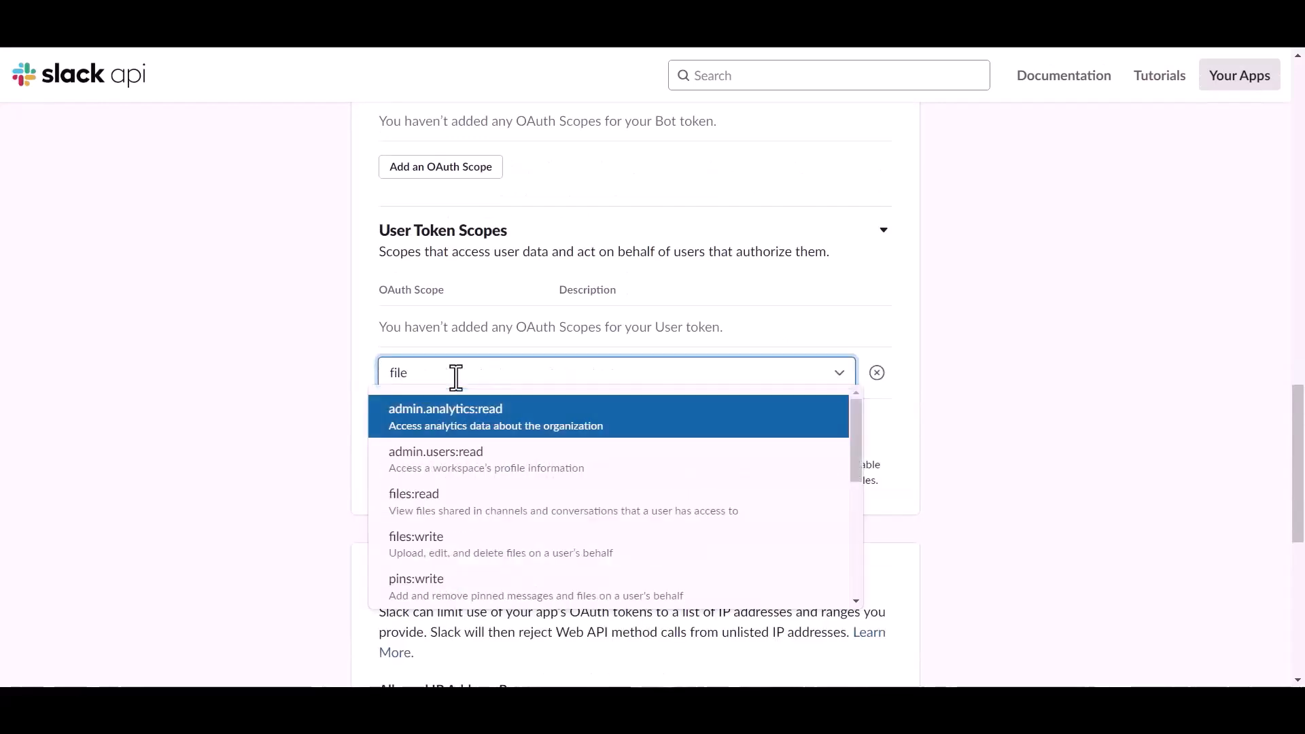
left_click(439, 507)
left_click(443, 403)
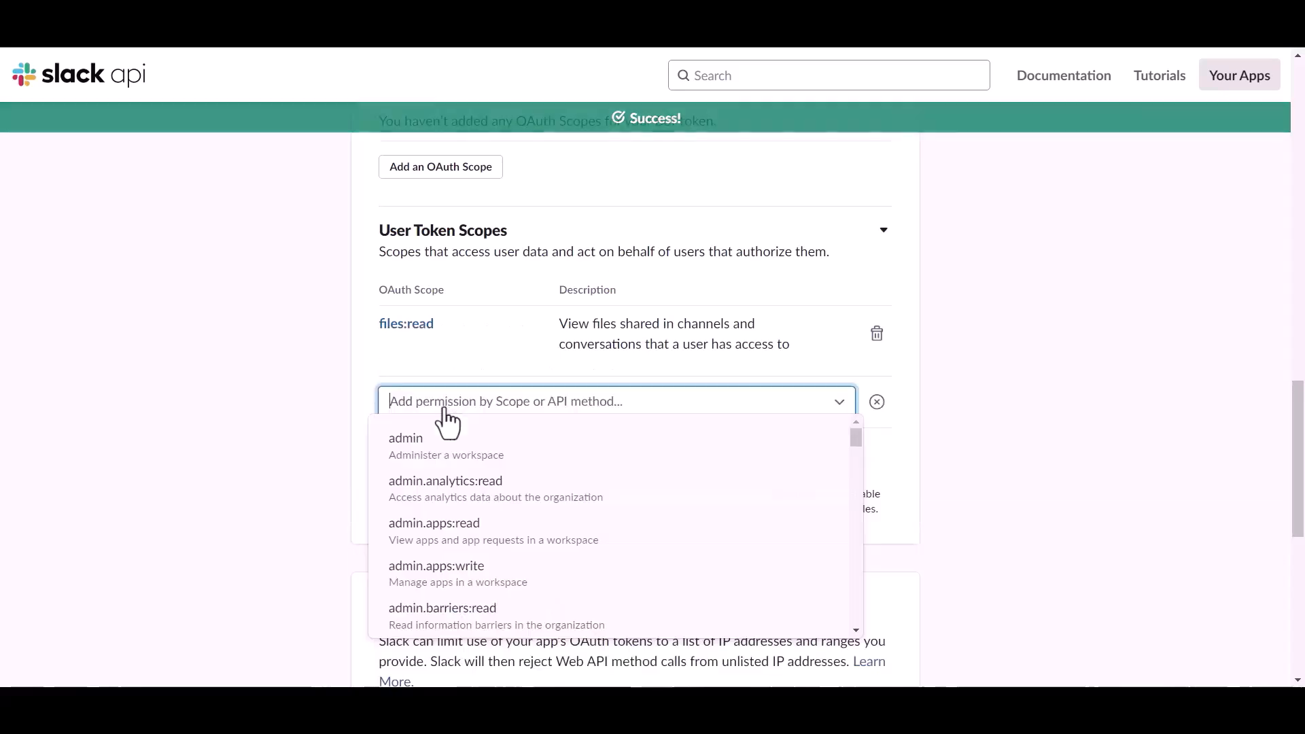
- Add the files:write user token scope
type("file")
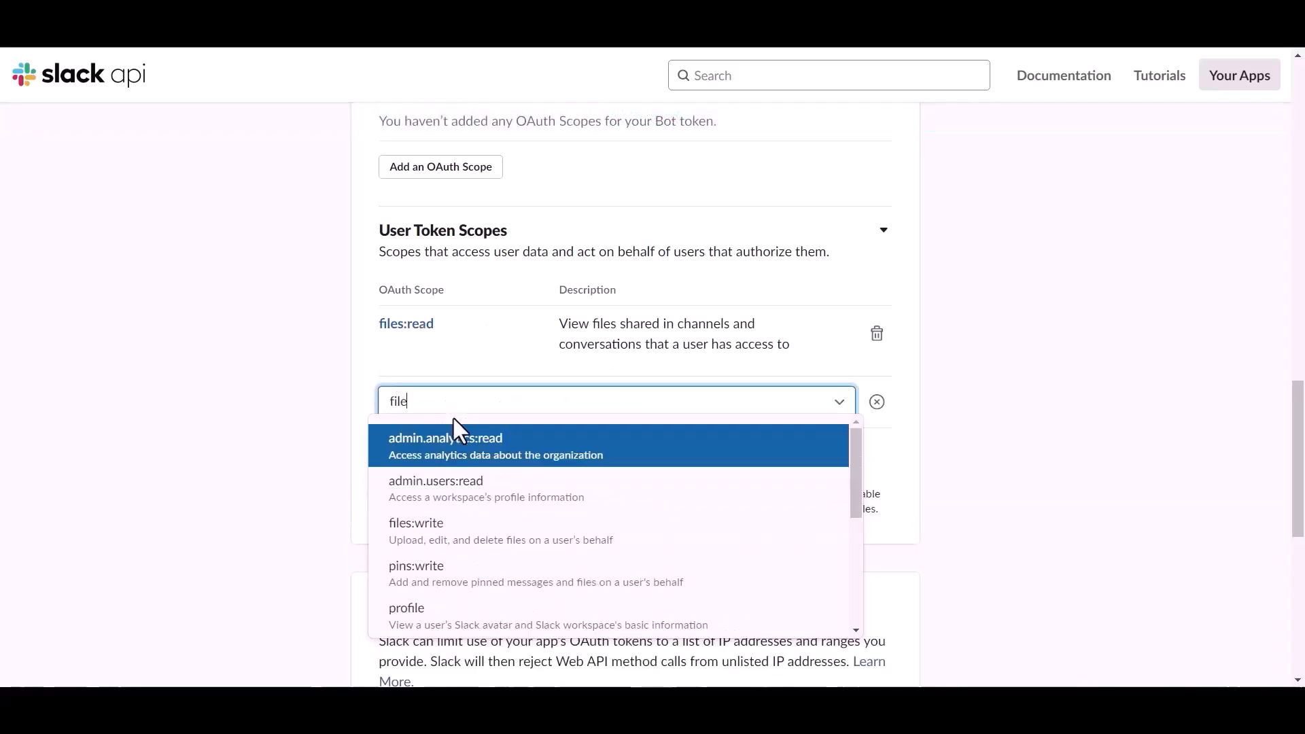
left_click(438, 537)
left_click(435, 472)
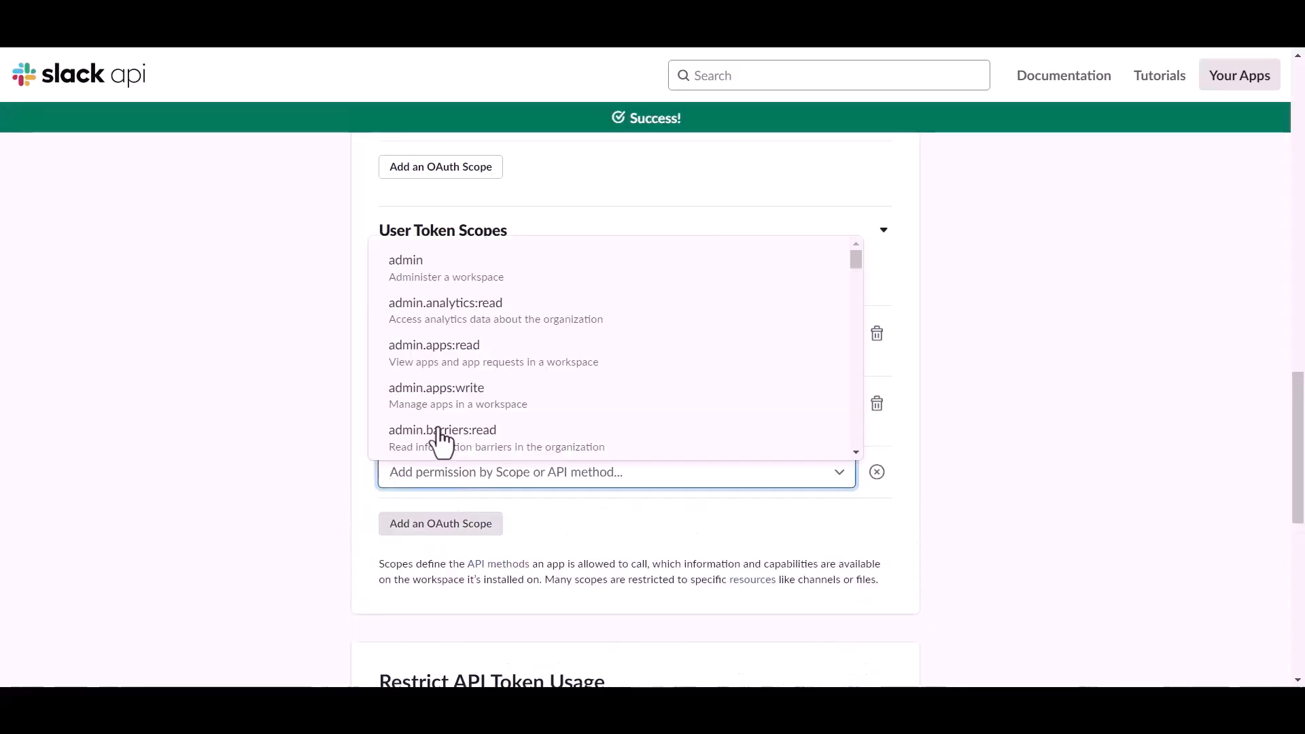
- Add the chat:write user token scope
type("chat")
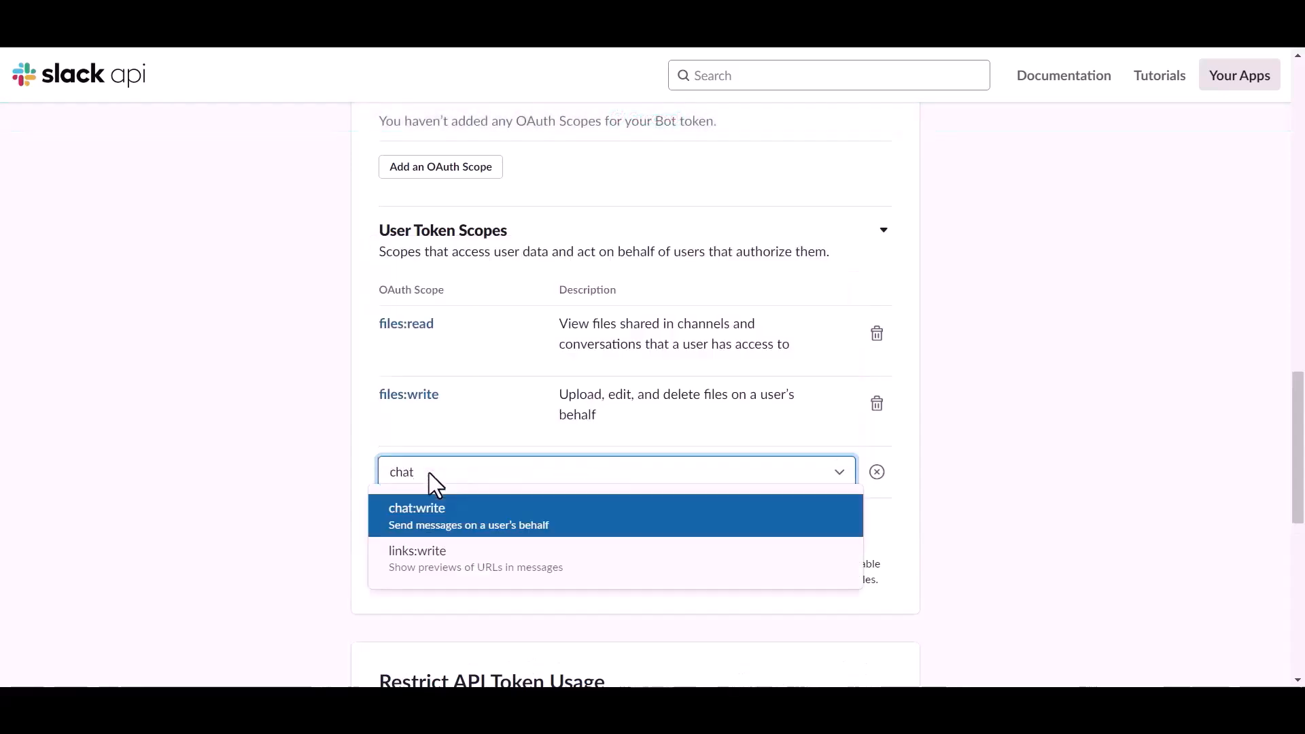
left_click(428, 510)
left_click(435, 529)
- Add the users:read user token scope
type("c")
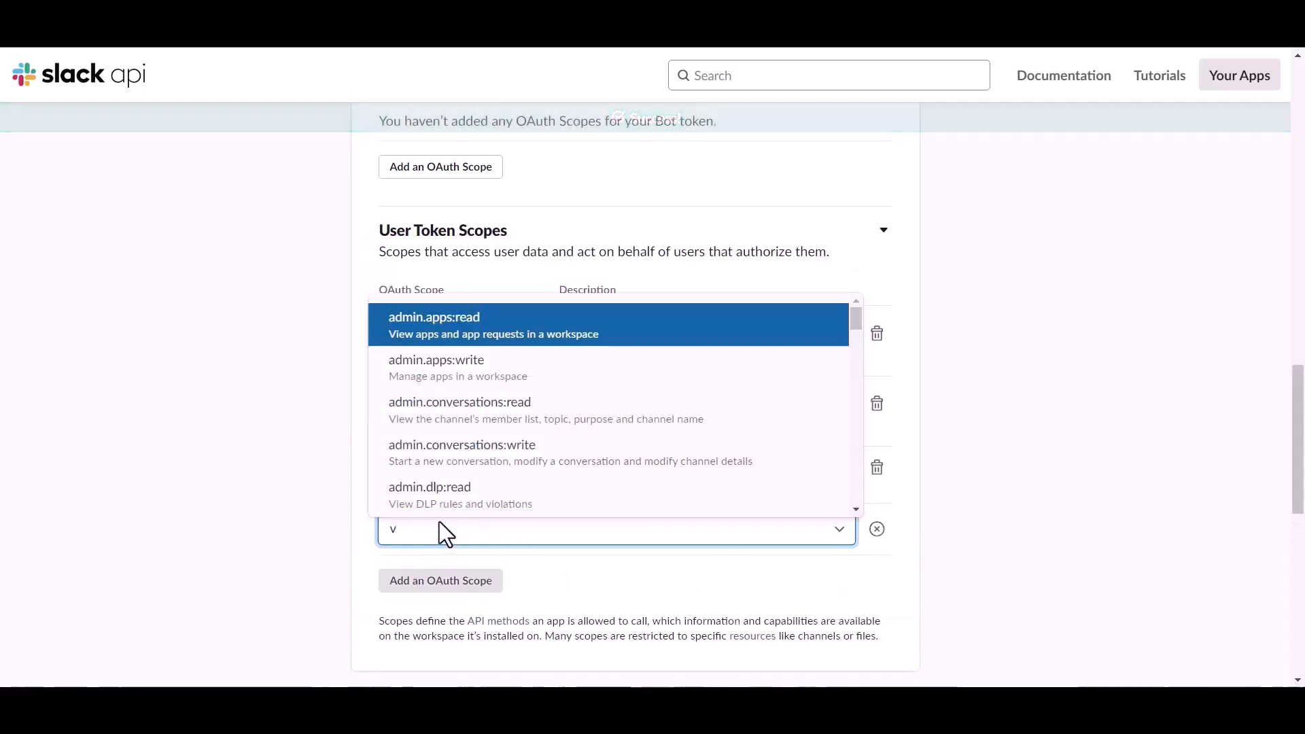
type("hat")
key("BackSpace")
key("BackSpace")
key("BackSpace")
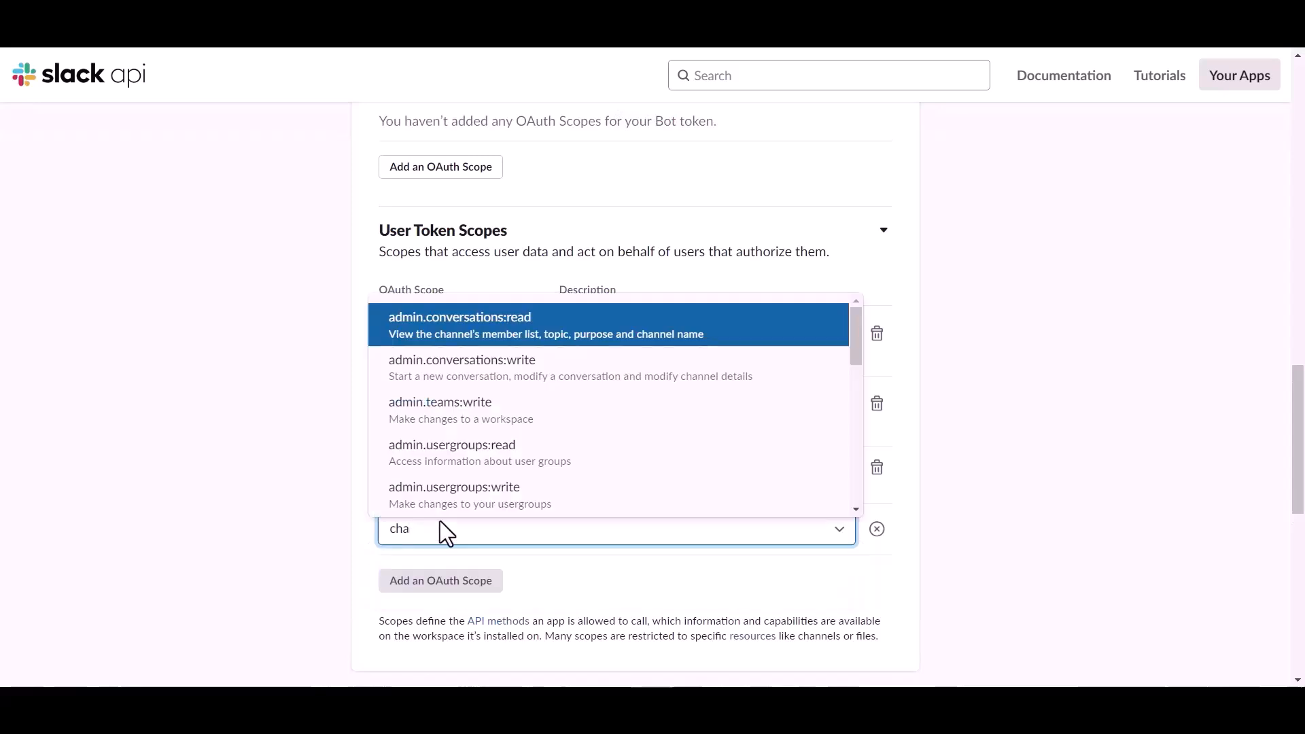
scroll(432, 456, "down", 10)
scroll(455, 391, "up", 2)
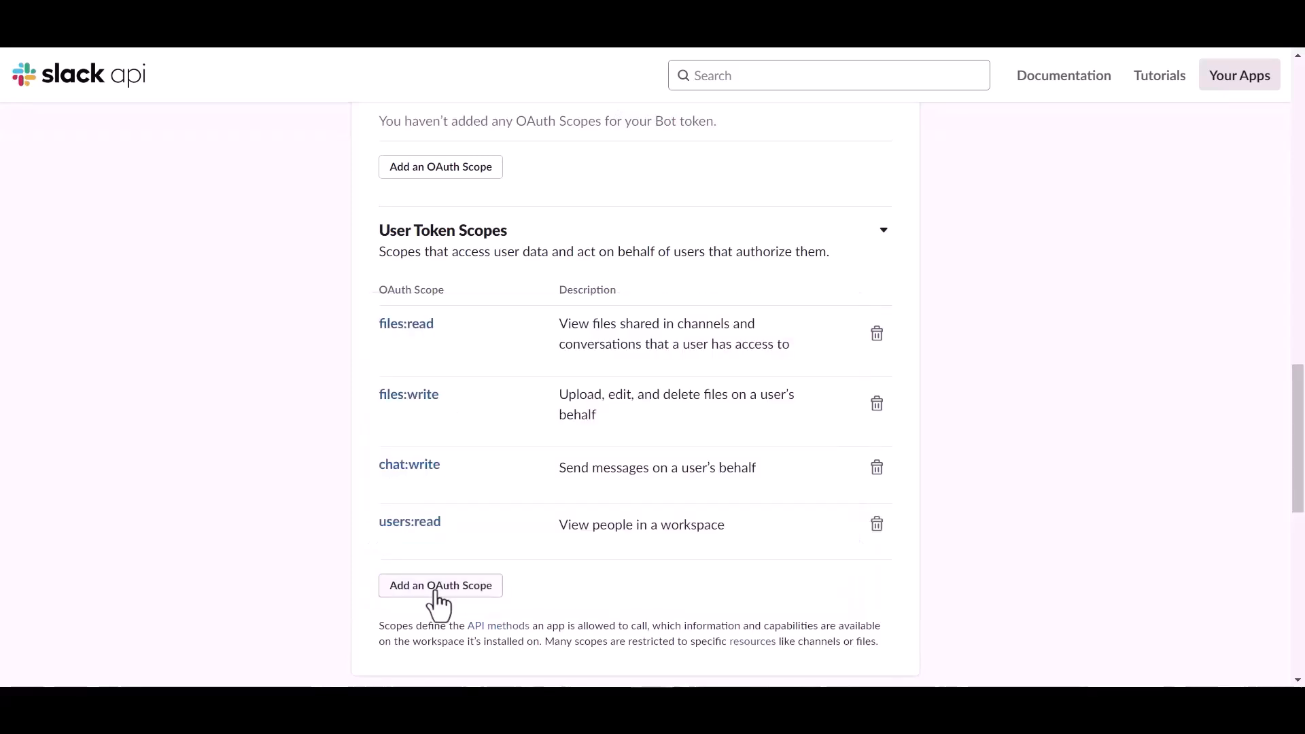
left_click(436, 588)
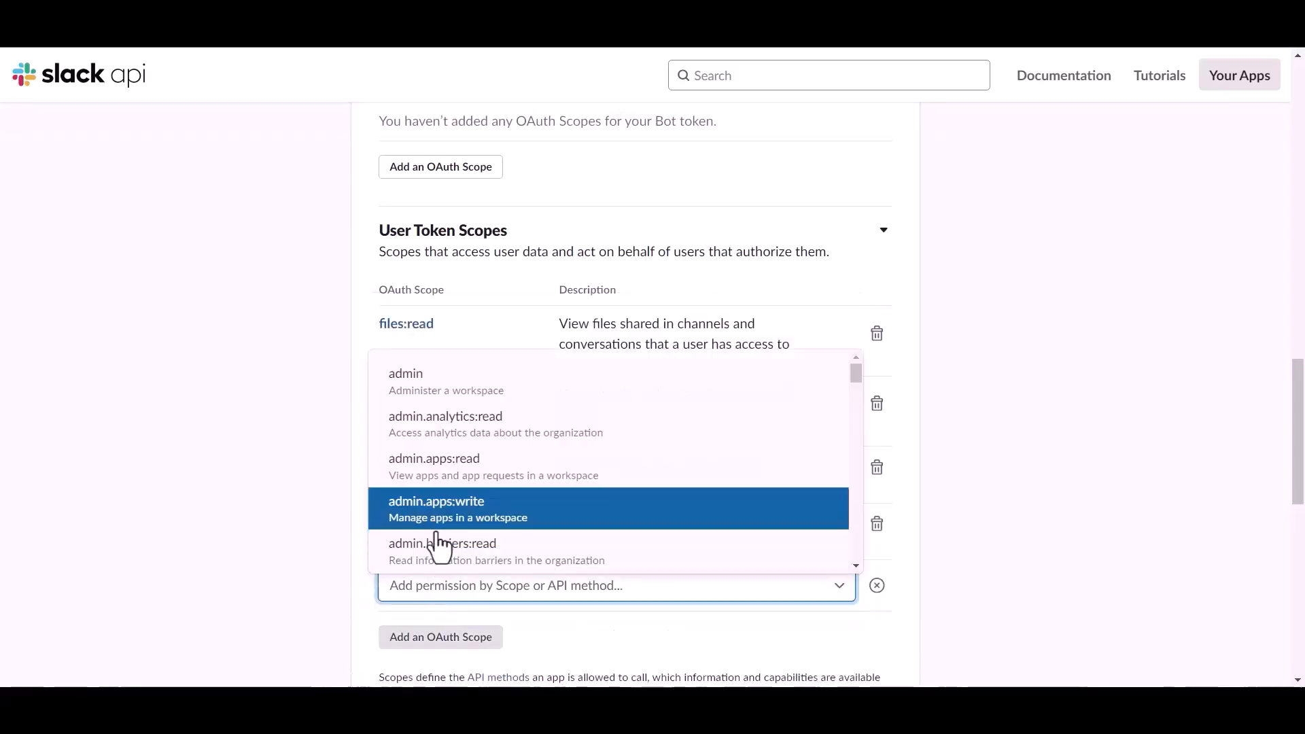
- Add the channels:read user token scope
type("chat")
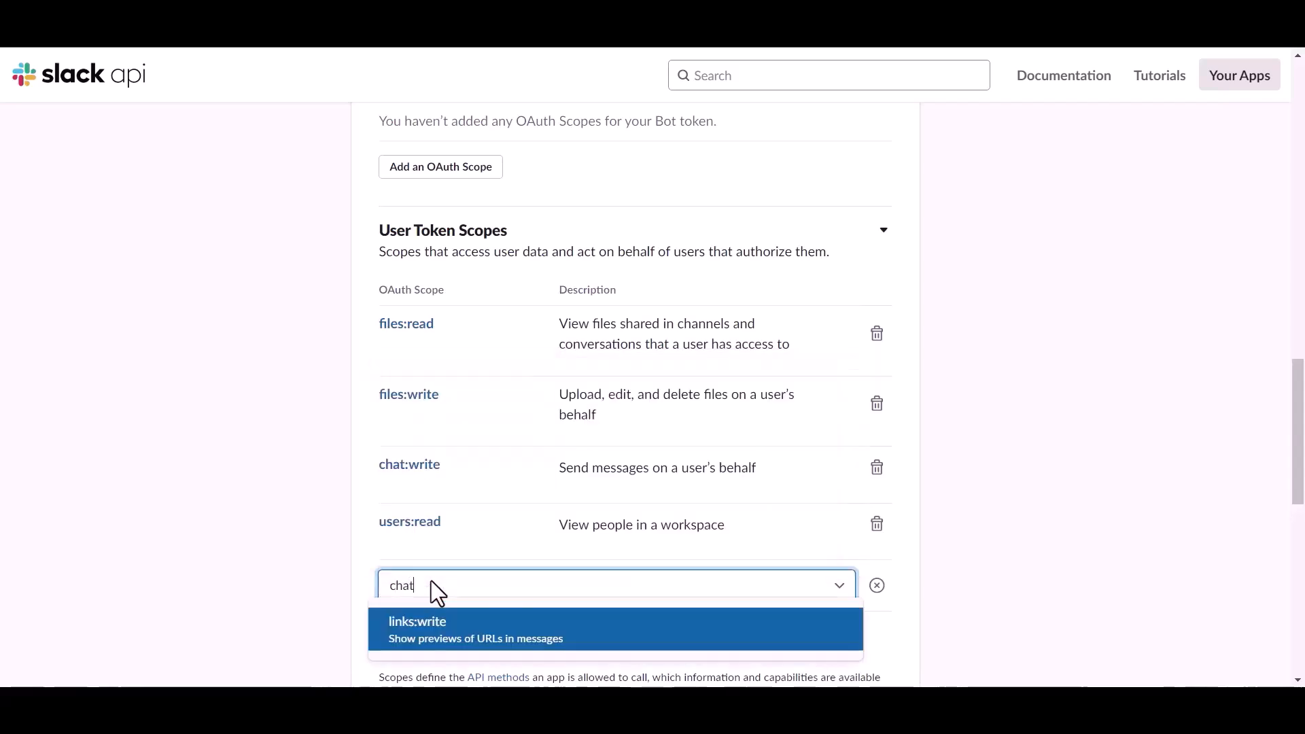
scroll(442, 544, "down", 2)
key("BackSpace")
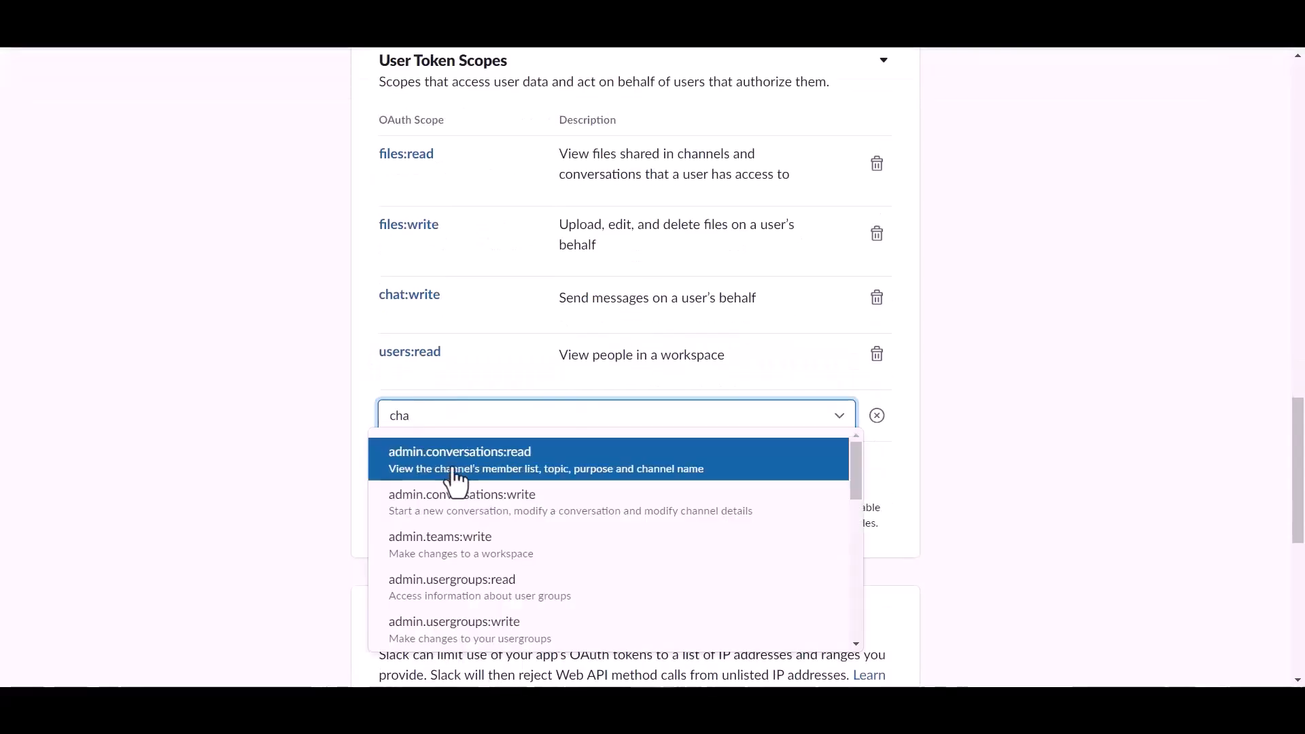
scroll(451, 537, "down", 4)
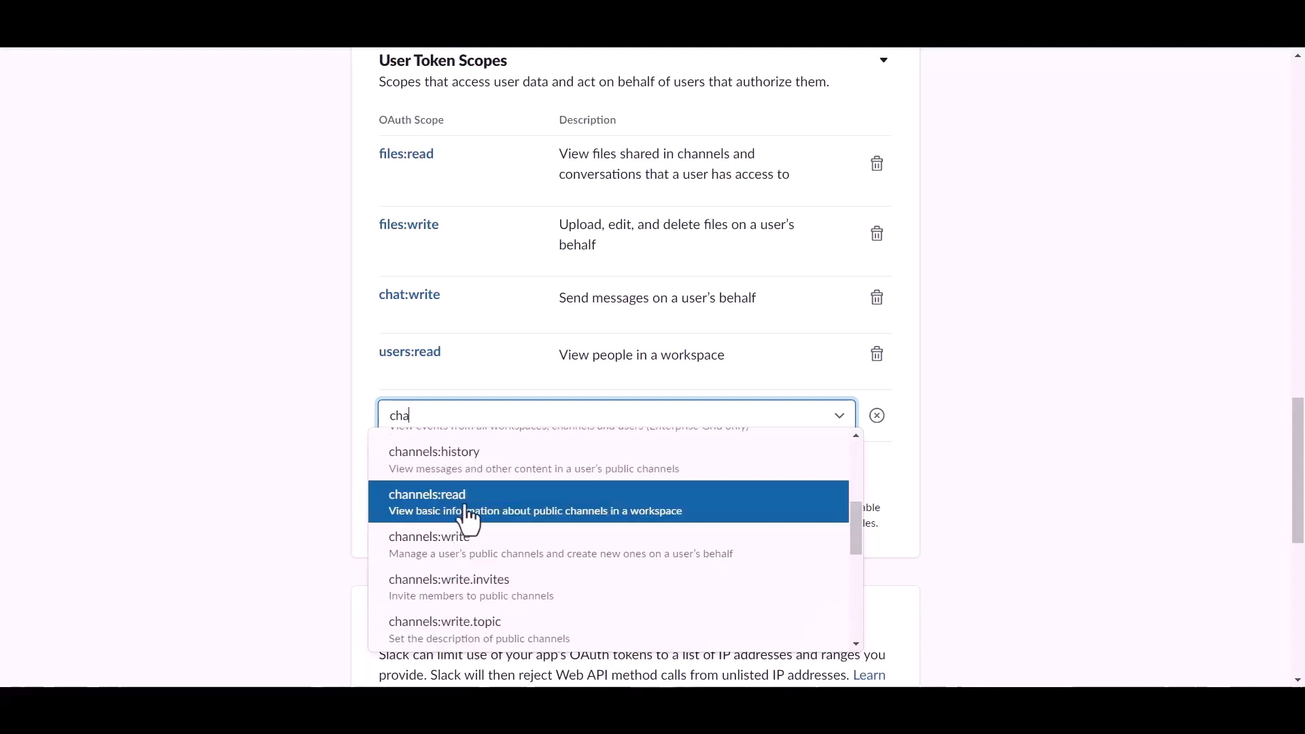
left_click(467, 520)
left_click(442, 486)
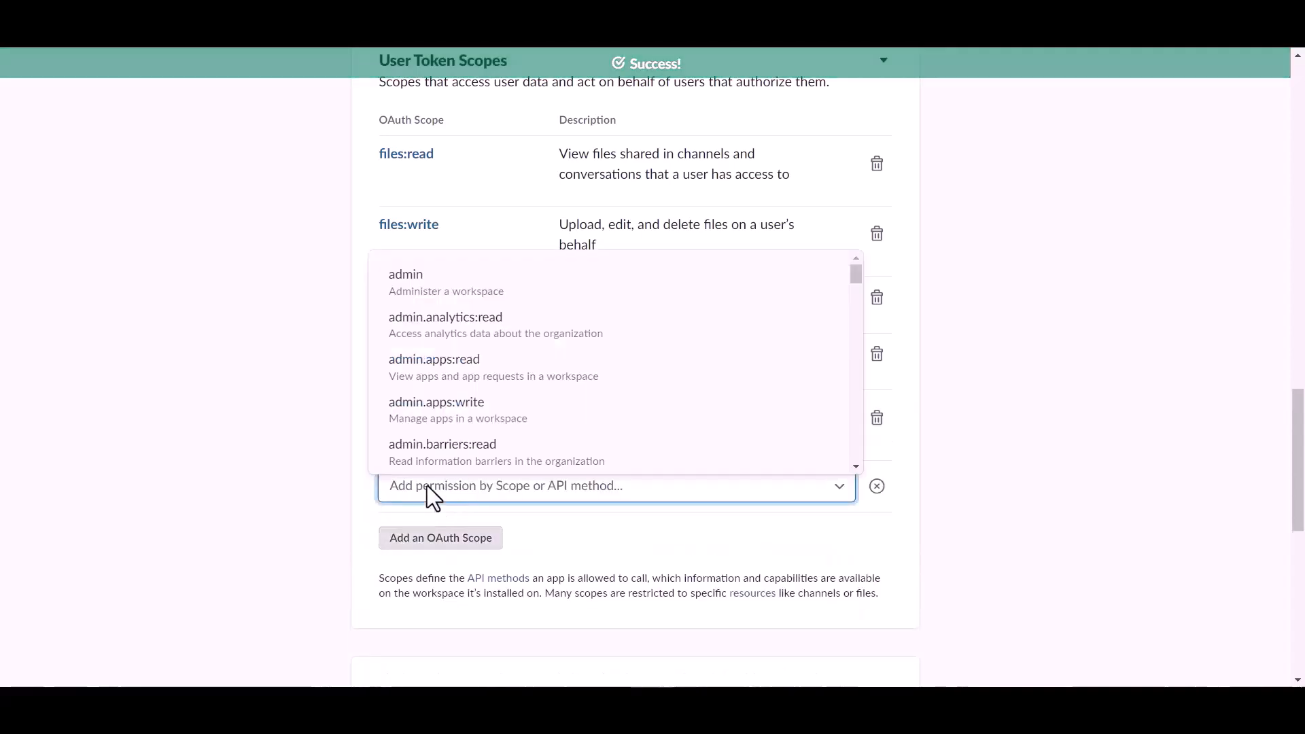
- Add the channels:write user token scope and remove the users:read scope
type("cha")
scroll(469, 421, "down", 3)
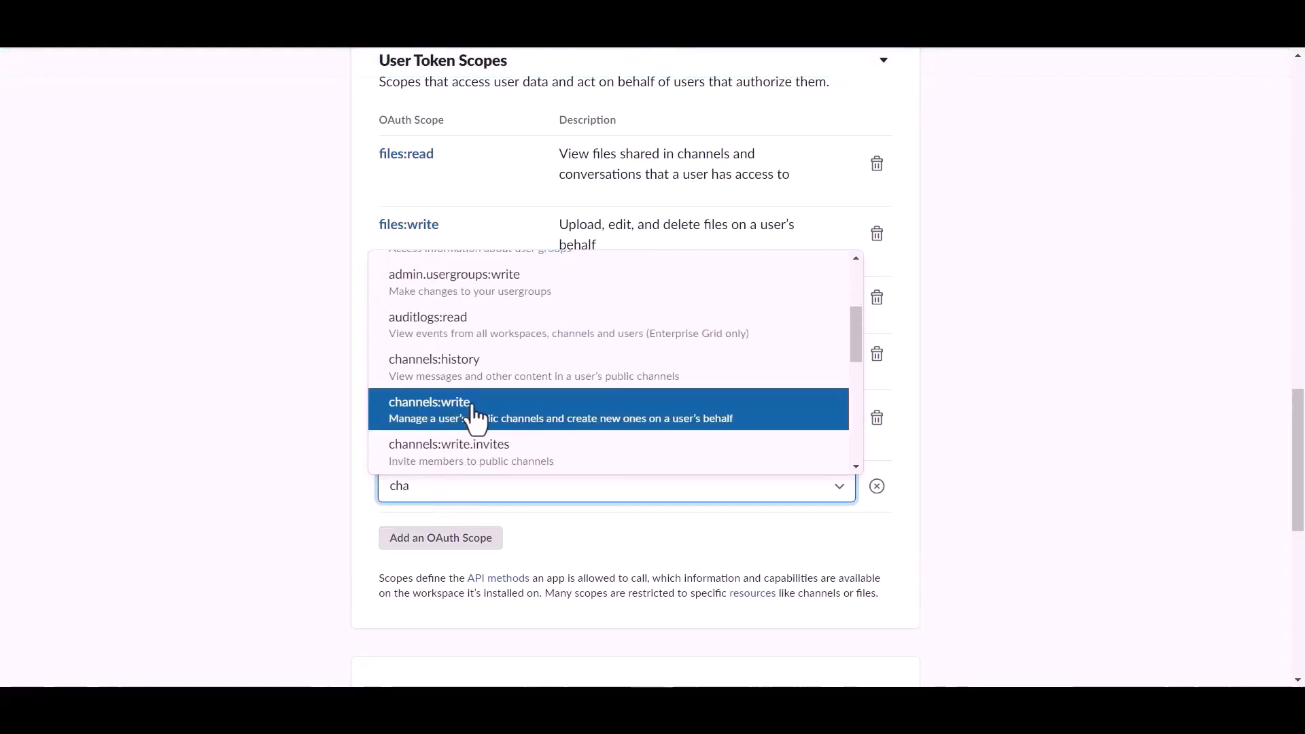
left_click(462, 408)
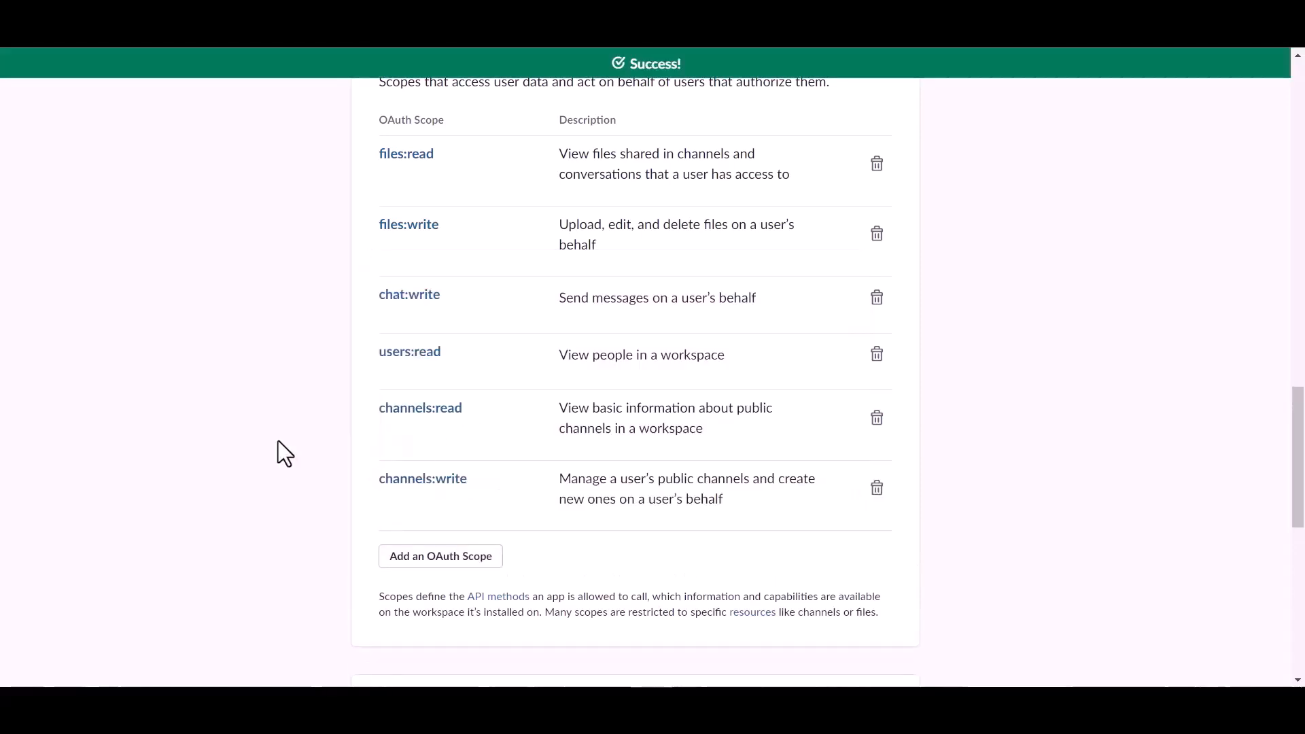
left_click(877, 354)
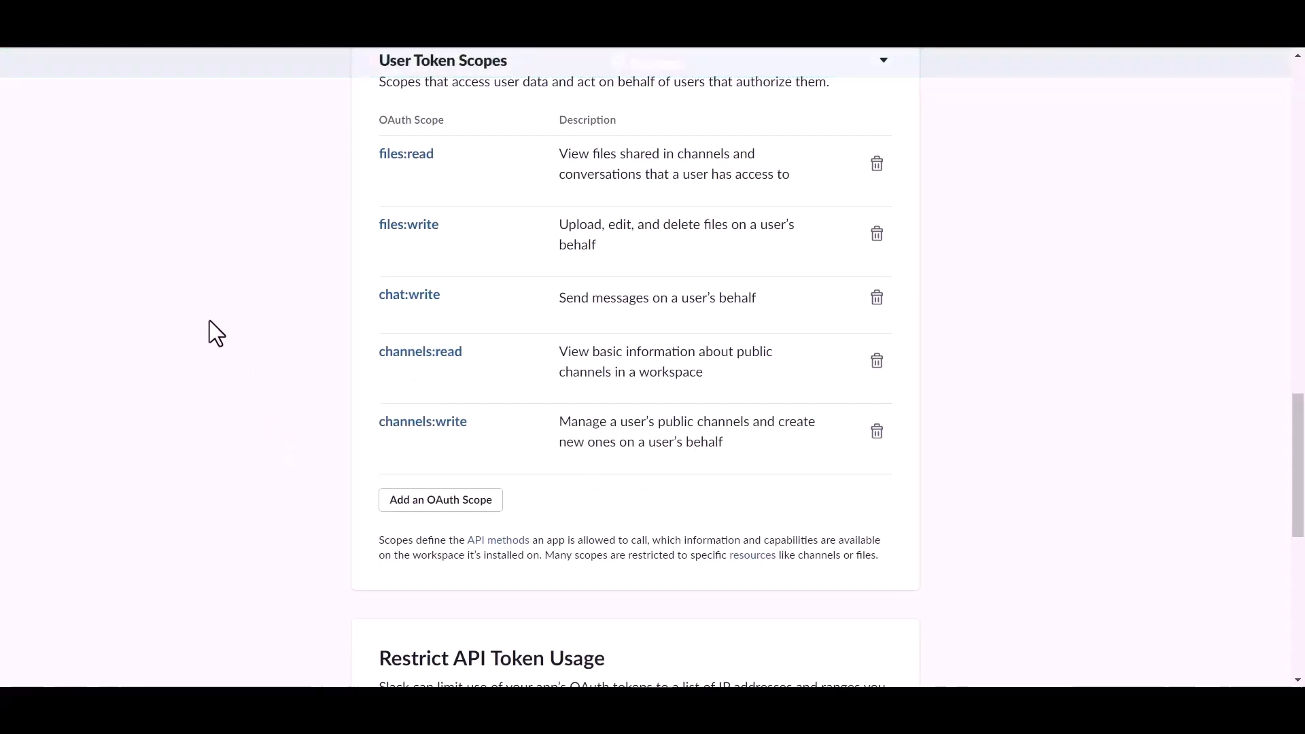
- Install the app to the workspace and allow the requested permissions
scroll(513, 420, "up", 5)
scroll(514, 419, "up", 15)
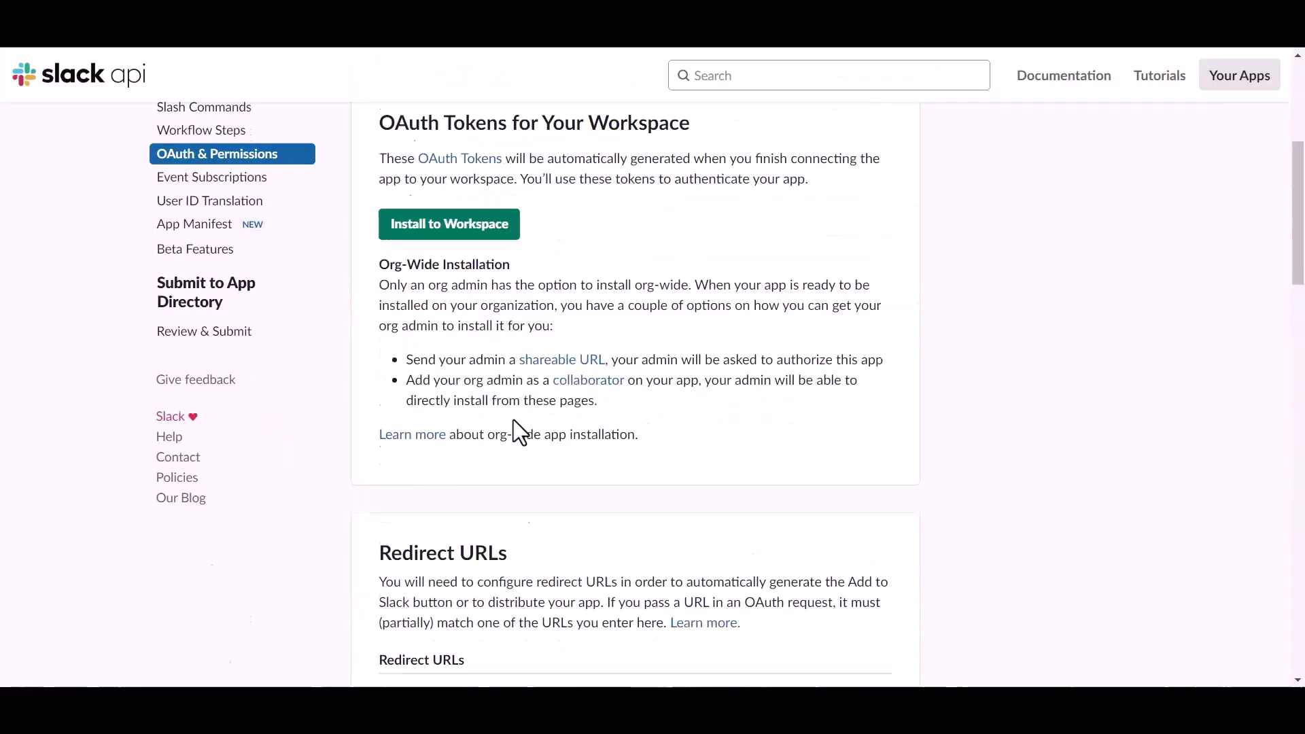
left_click(469, 584)
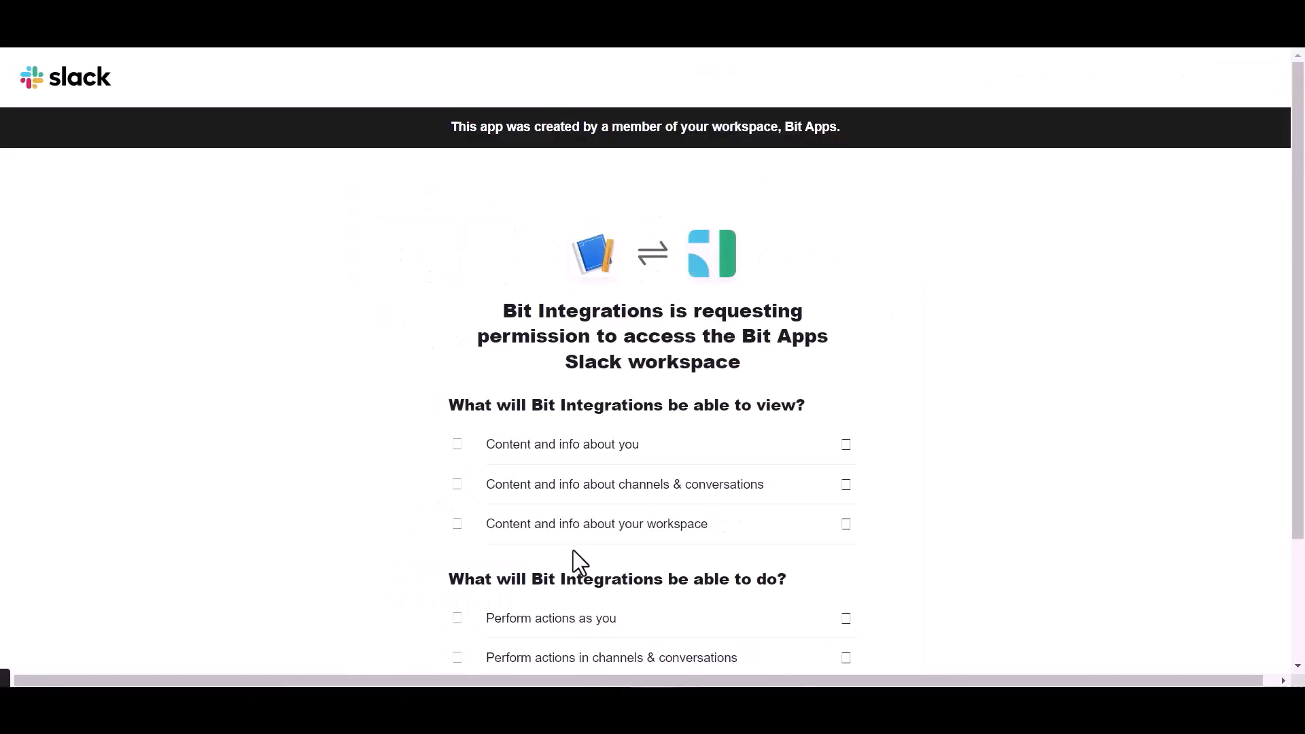
scroll(573, 551, "down", 3)
left_click(695, 592)
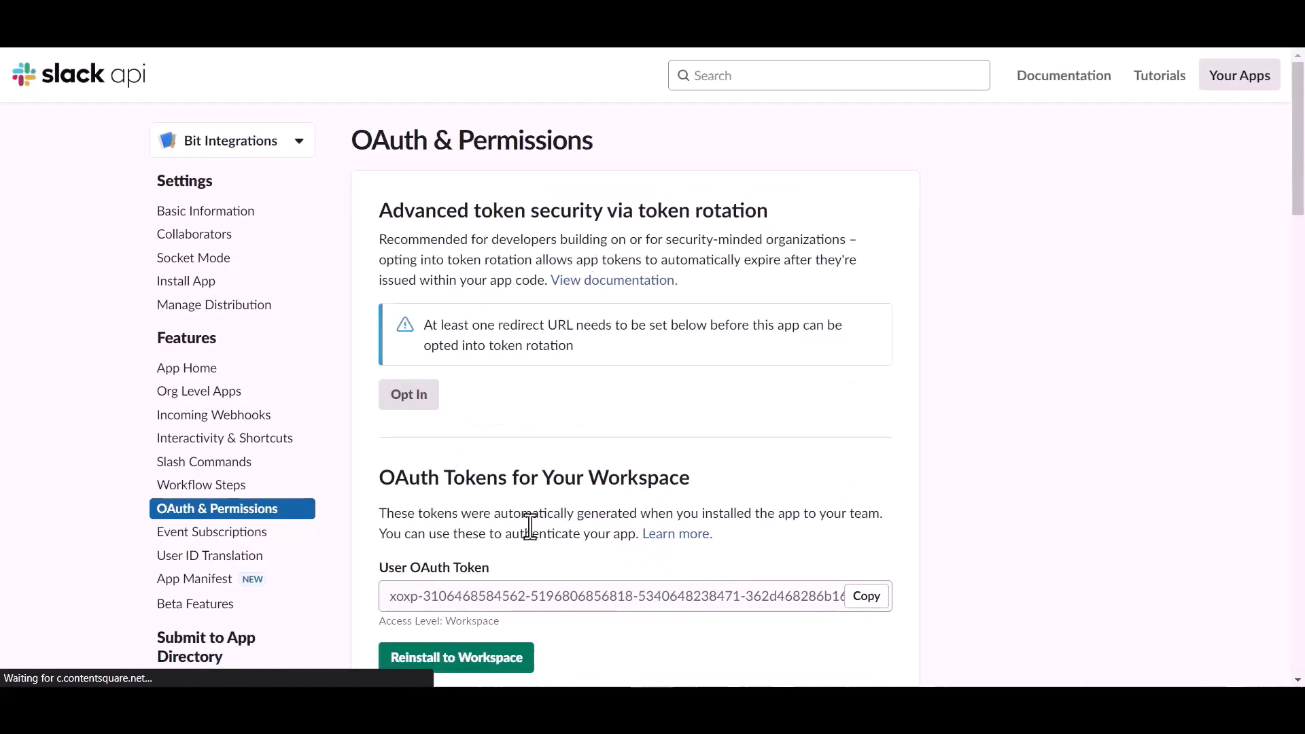
- Copy the User OAuth Token and paste it into the Access Token field of the Slack integration
scroll(528, 520, "down", 1)
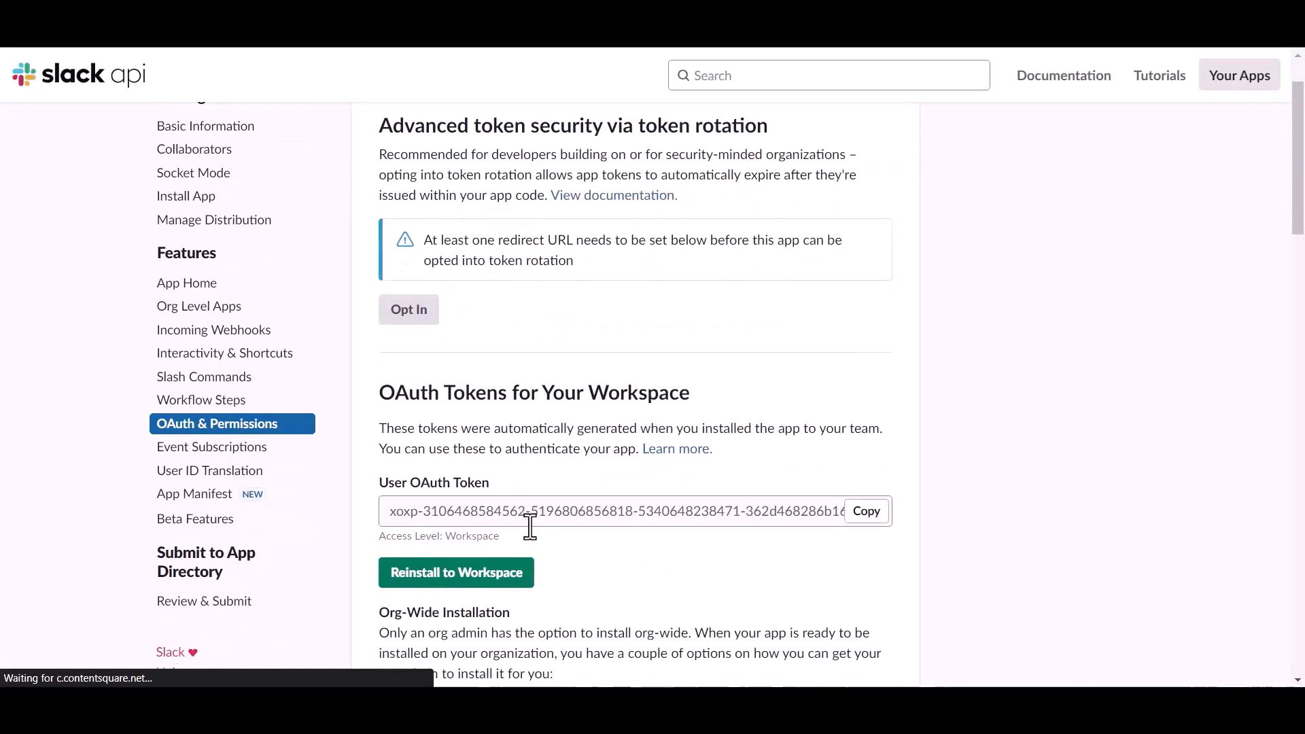
left_click(866, 514)
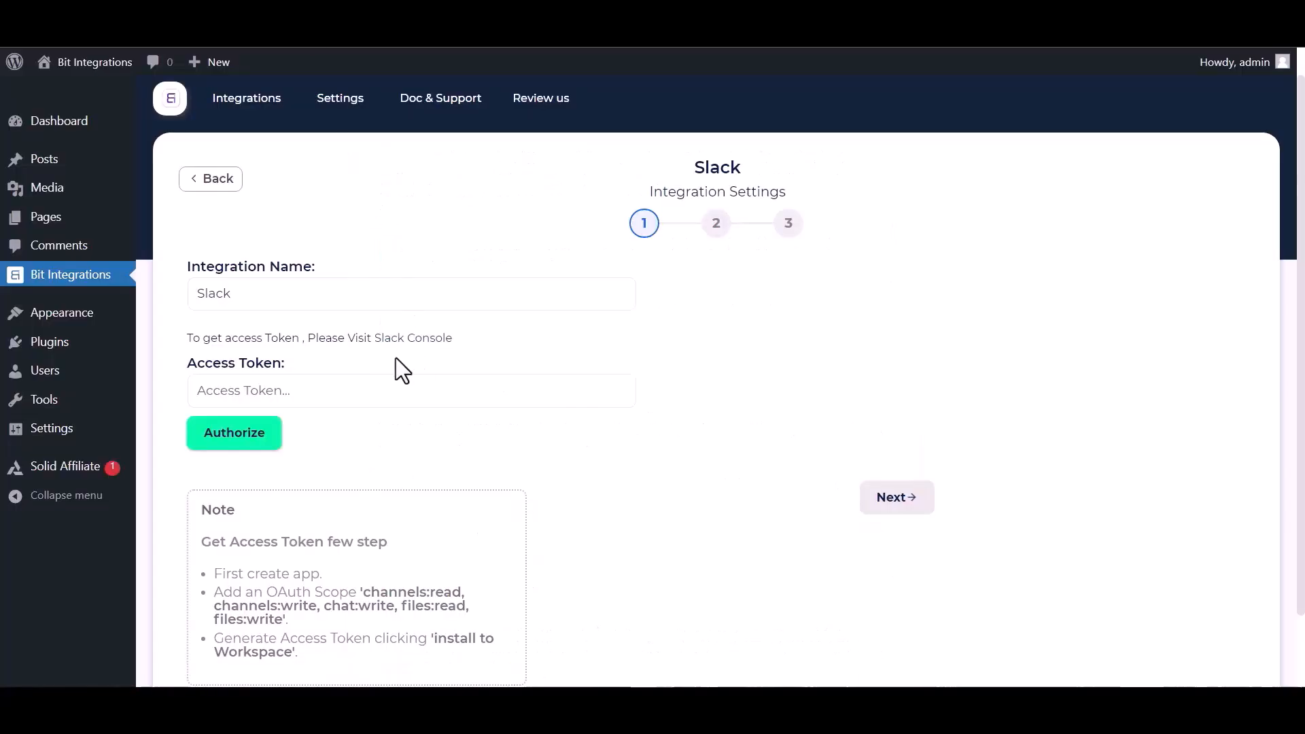
left_click(352, 382)
key("ctrl+v")
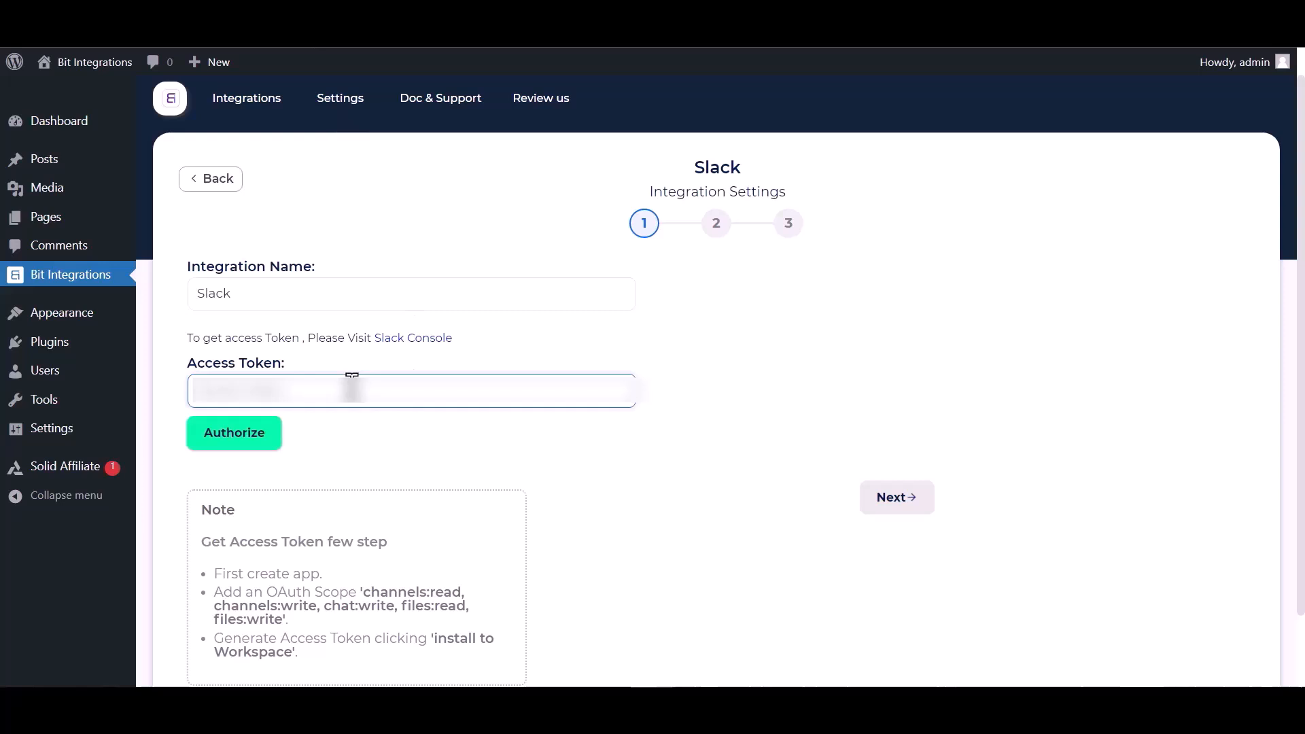
- Paste the access token again, authorize it, and continue to the channel settings
key("ctrl+v")
left_click(227, 435)
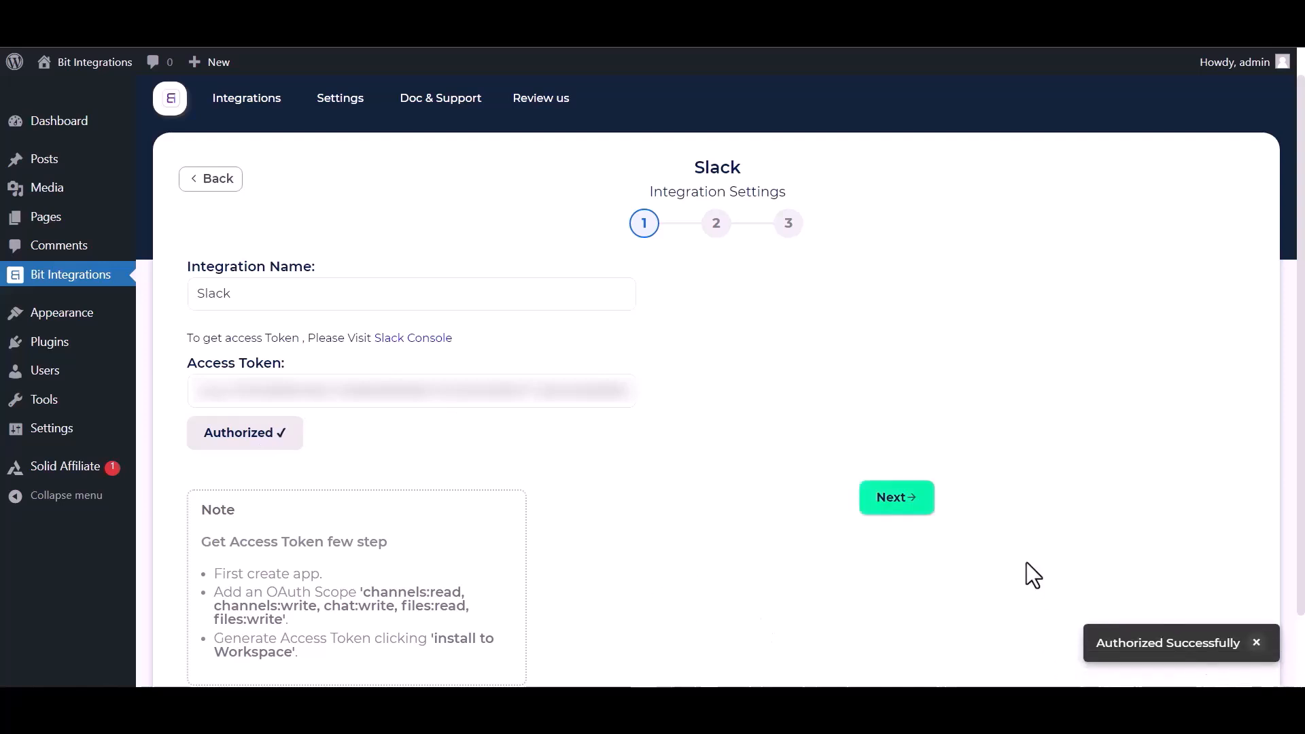
left_click(909, 504)
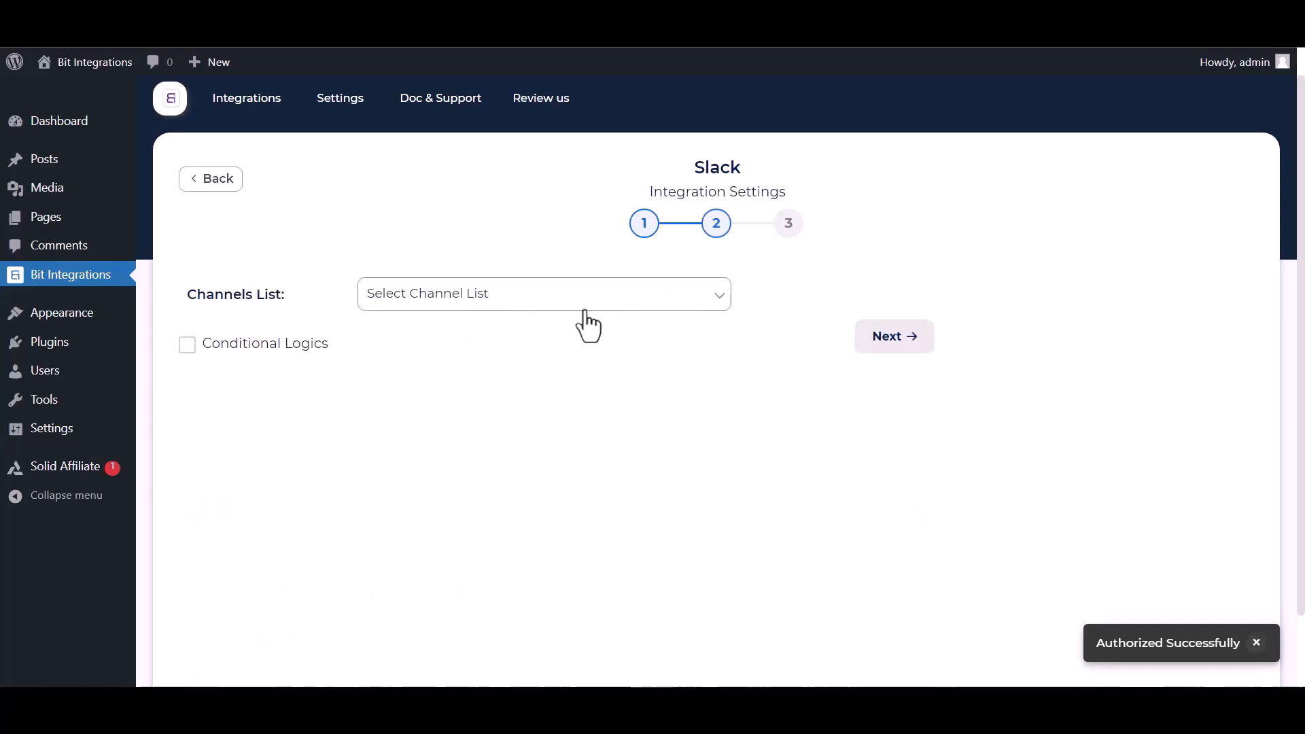
- Choose the bit-integrations channel and build the message from the First Name and Payment Email fields
left_click(468, 306)
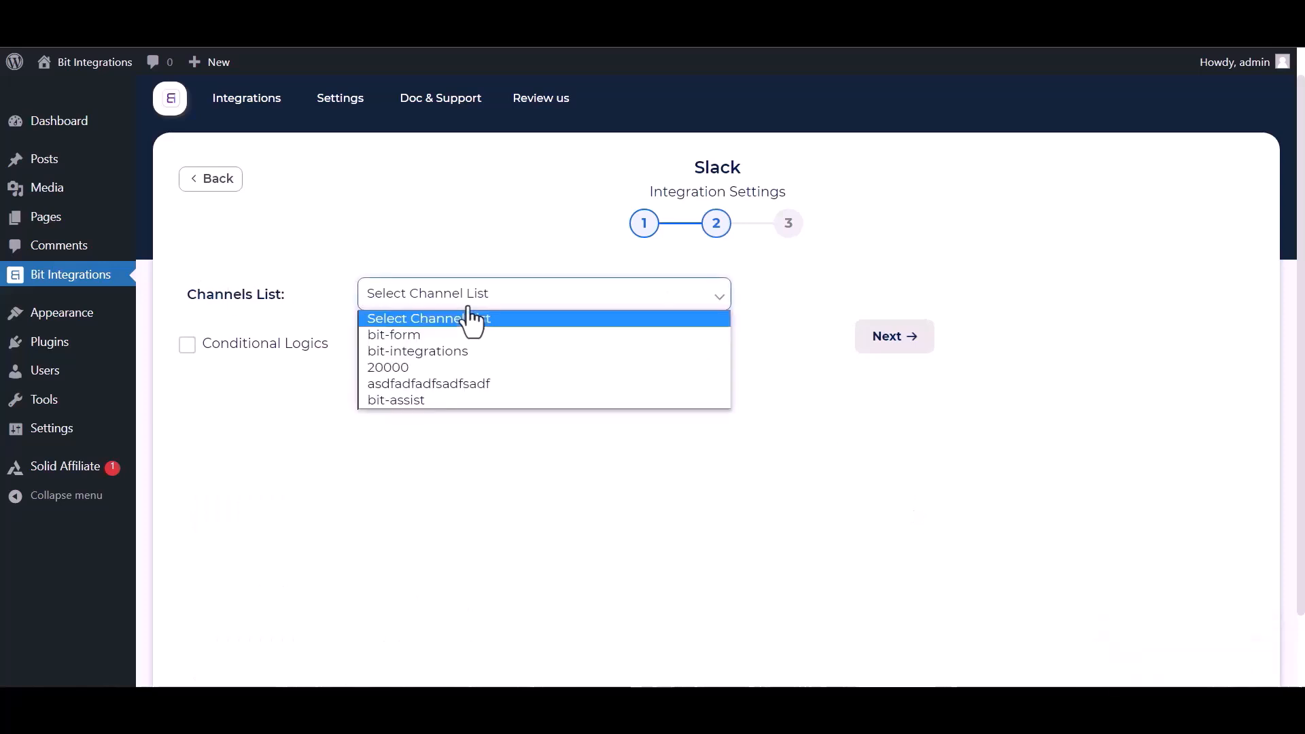
left_click(422, 351)
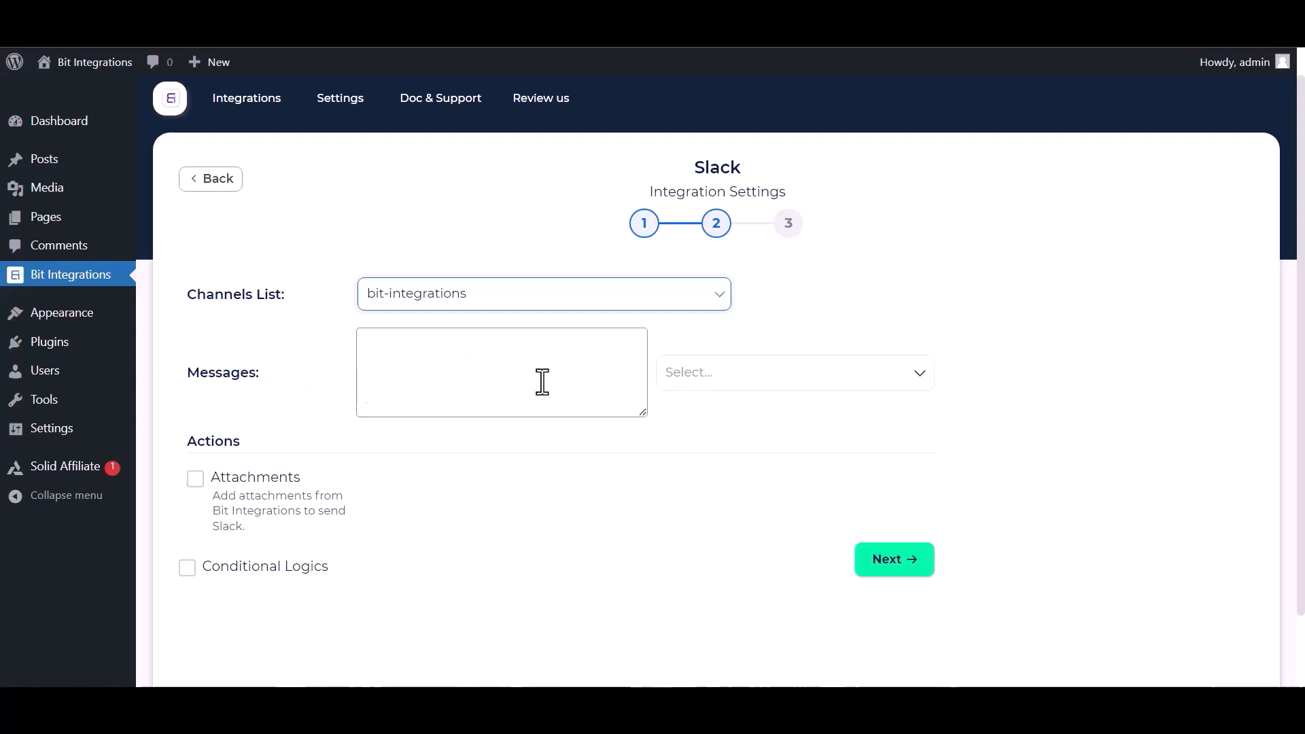
left_click(780, 391)
left_click(733, 442)
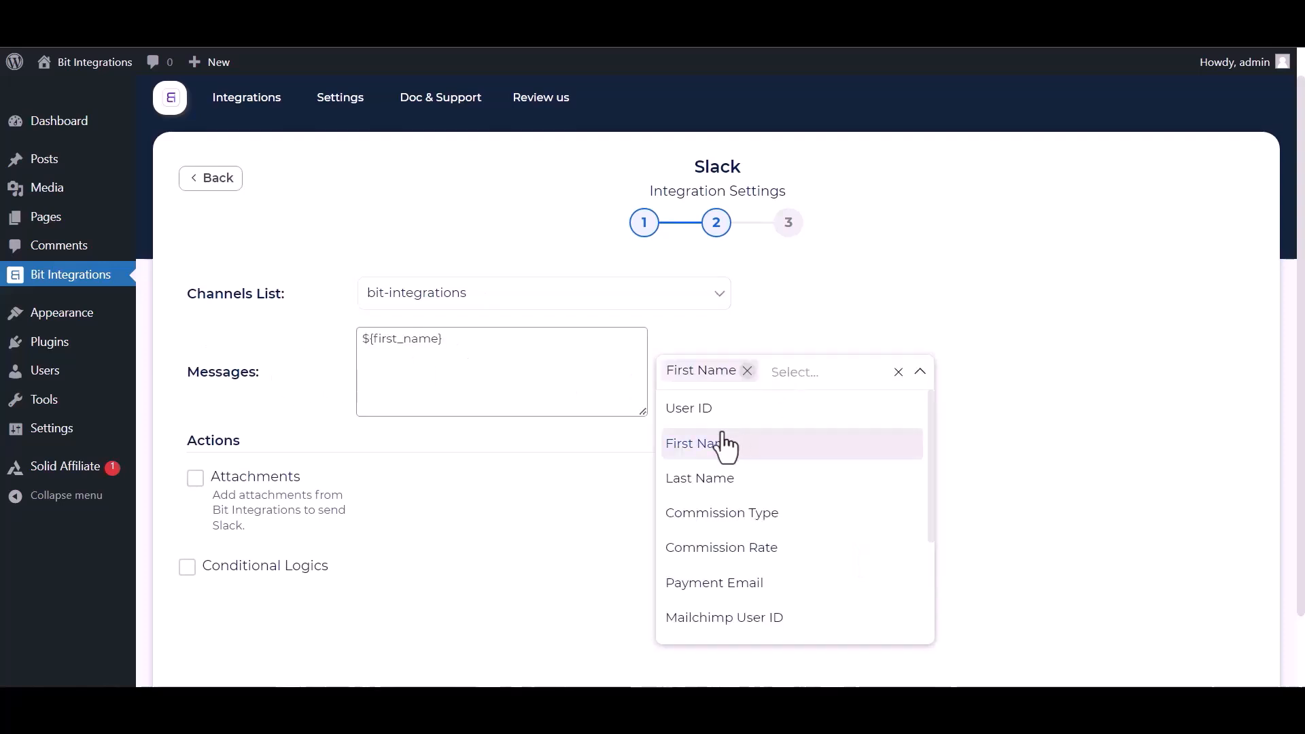
left_click(717, 582)
left_click(1047, 454)
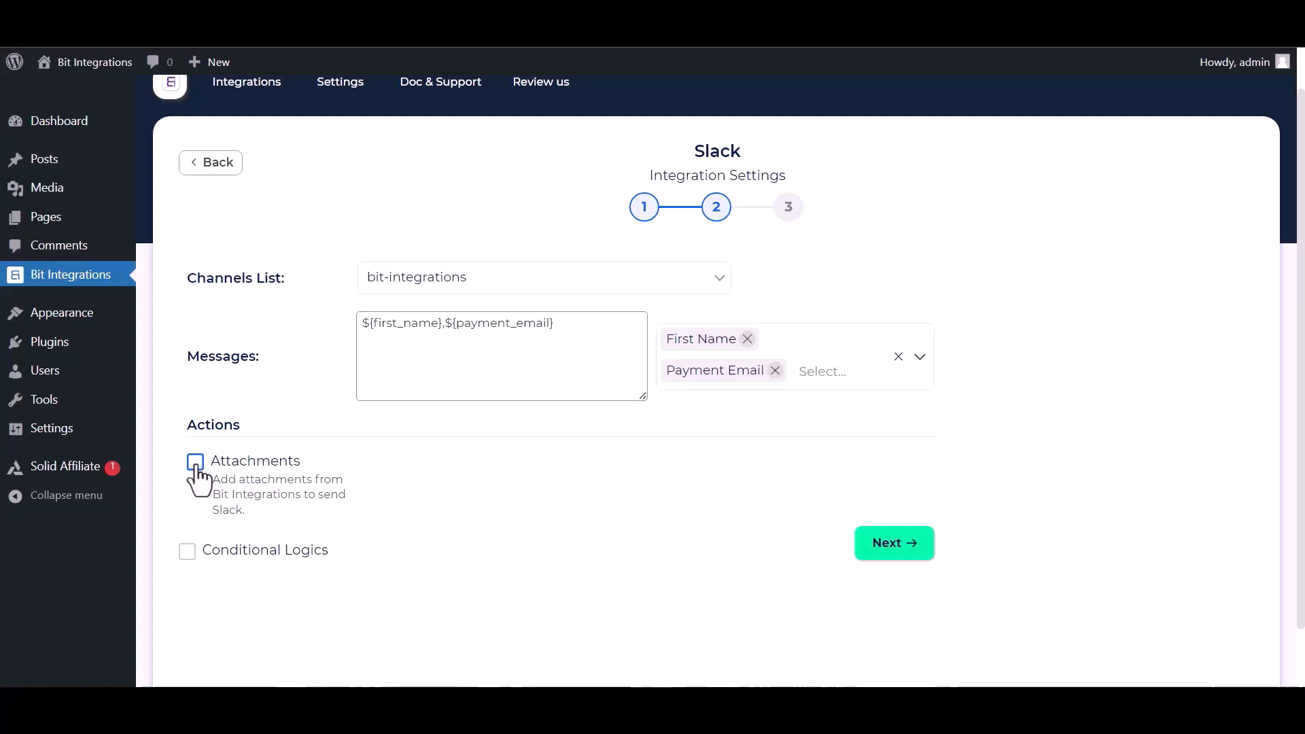
- Continue to the final integration step without conditional logic
left_click(187, 552)
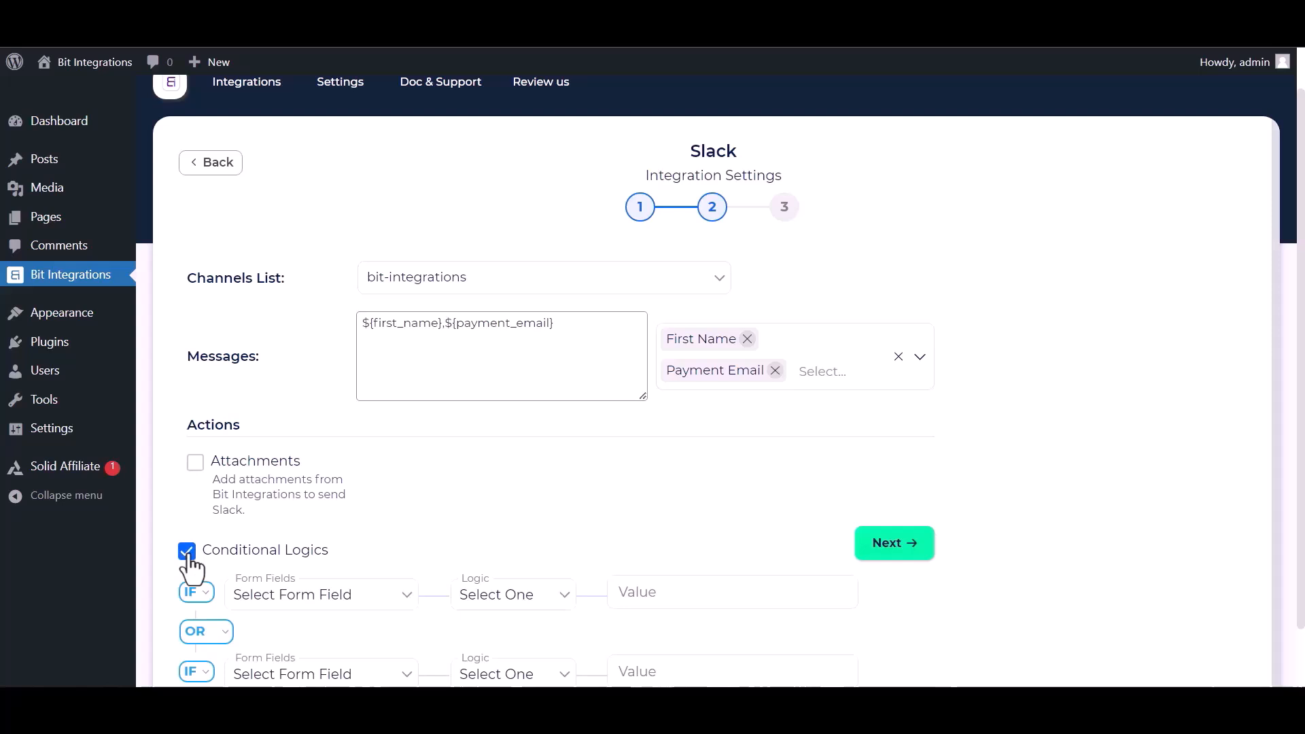
left_click(189, 554)
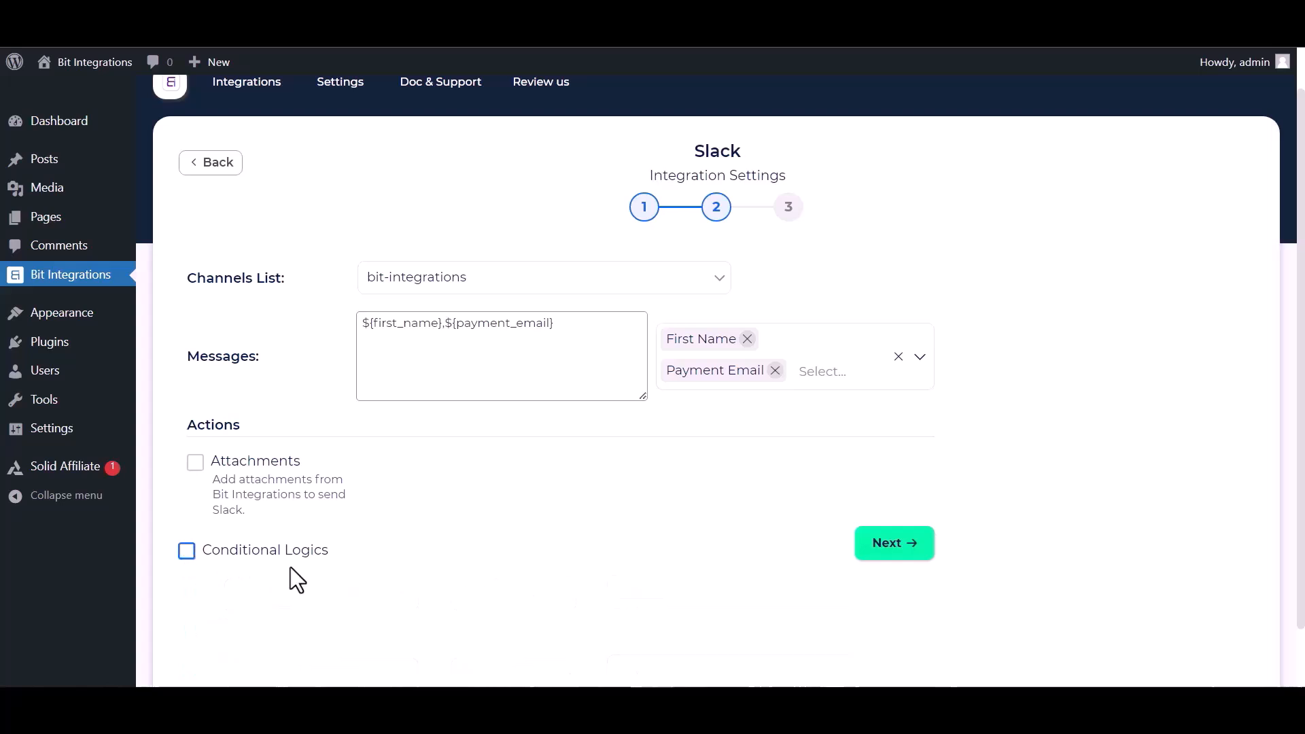
left_click(907, 547)
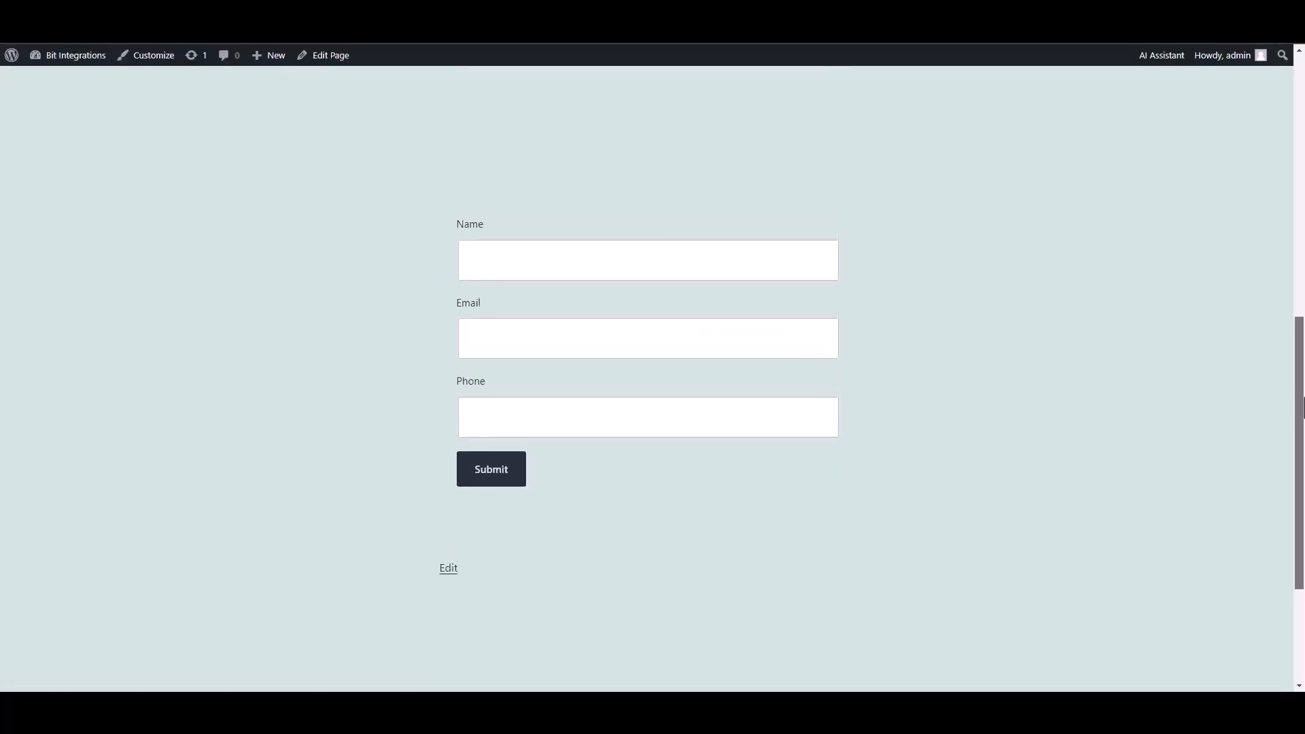
- Enter Bit Integrations in the form's Name field
left_click(770, 271)
type("B")
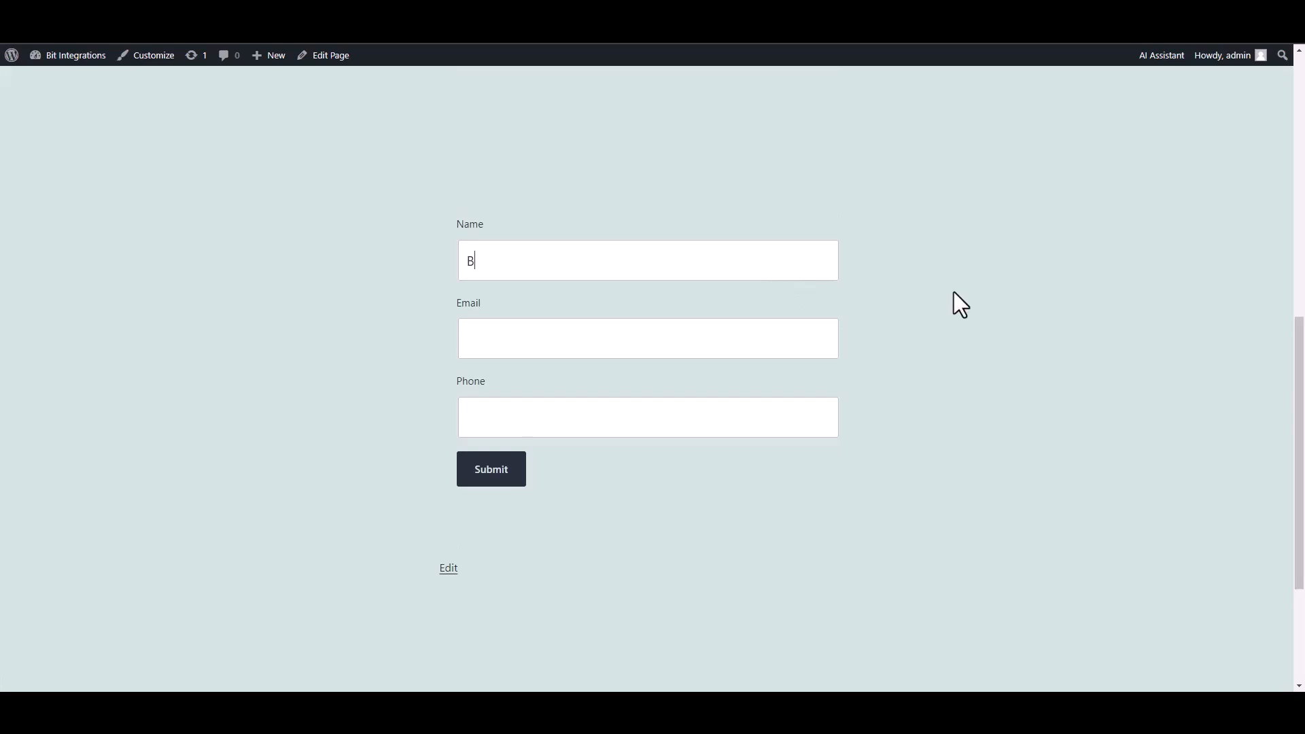
type("it Integrations")
- Fill in the contact e-mail address in the Email field
left_click(744, 323)
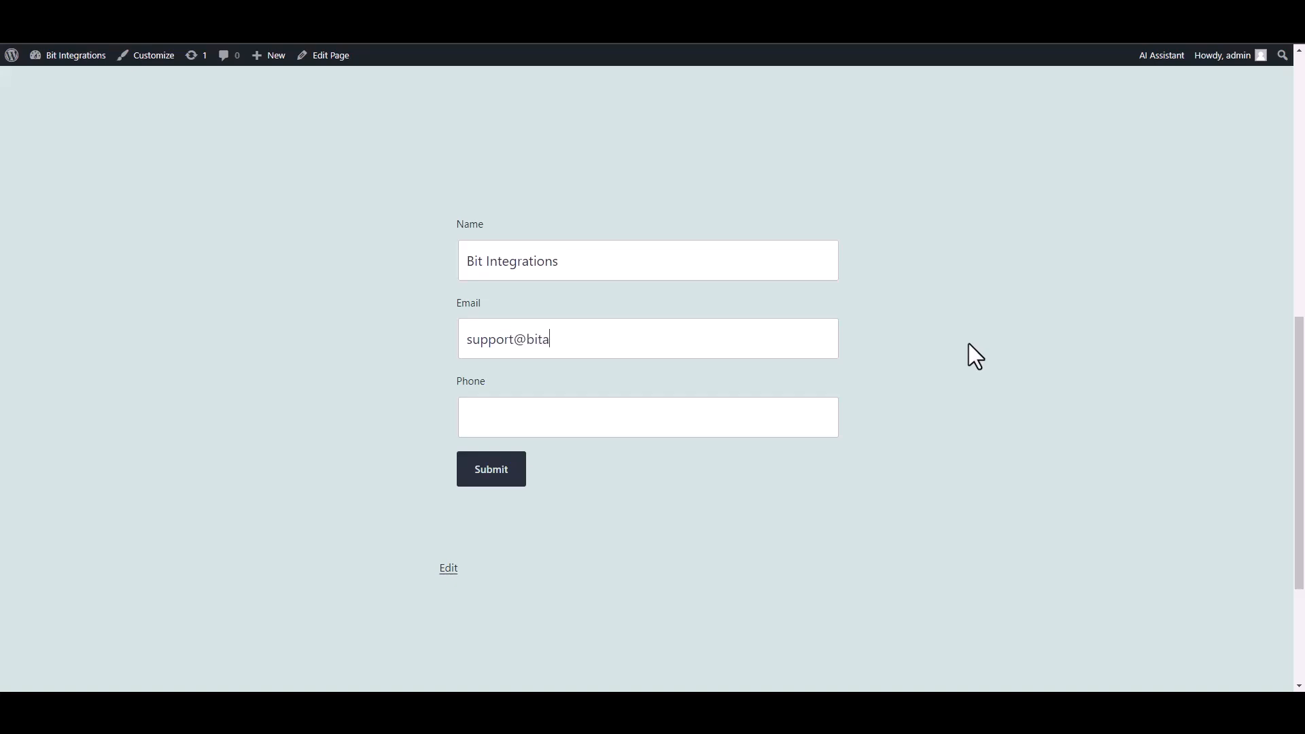
- Enter a phone number in the Phone field and submit the form
left_click(833, 417)
type("444555666")
key("Tab")
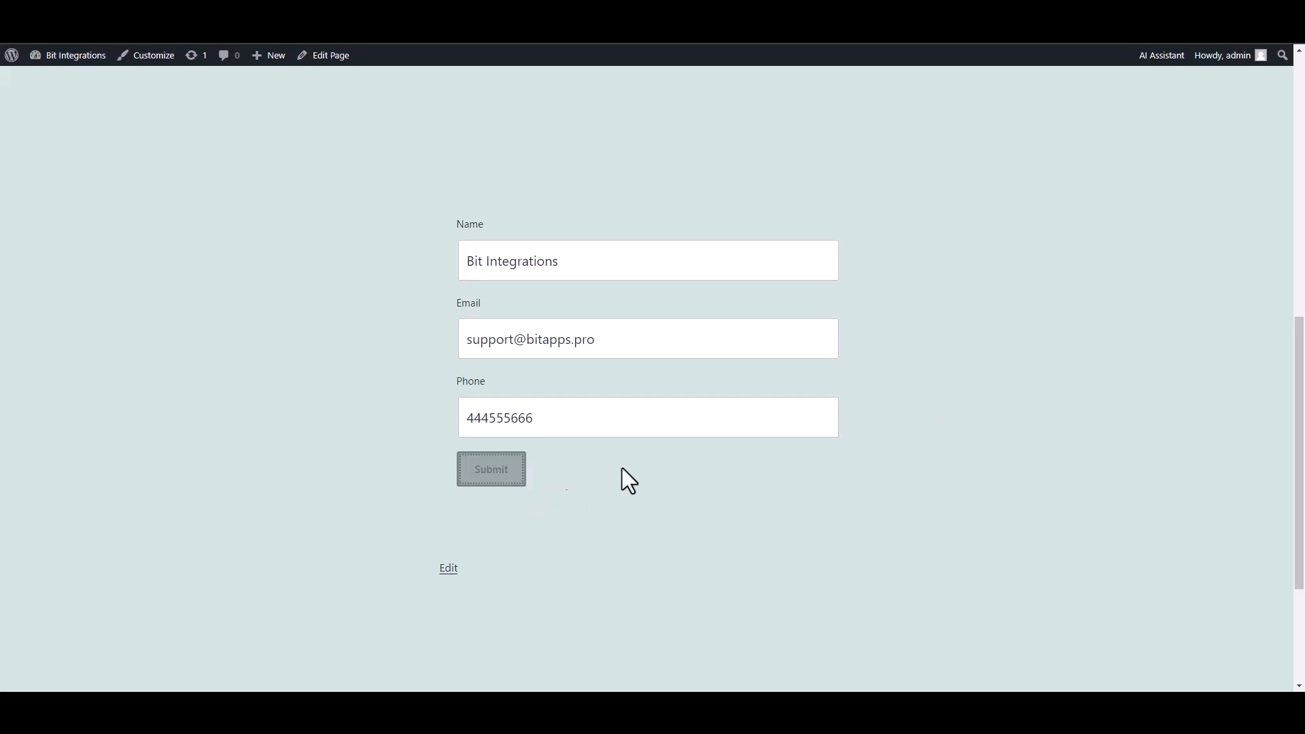
key("Return")
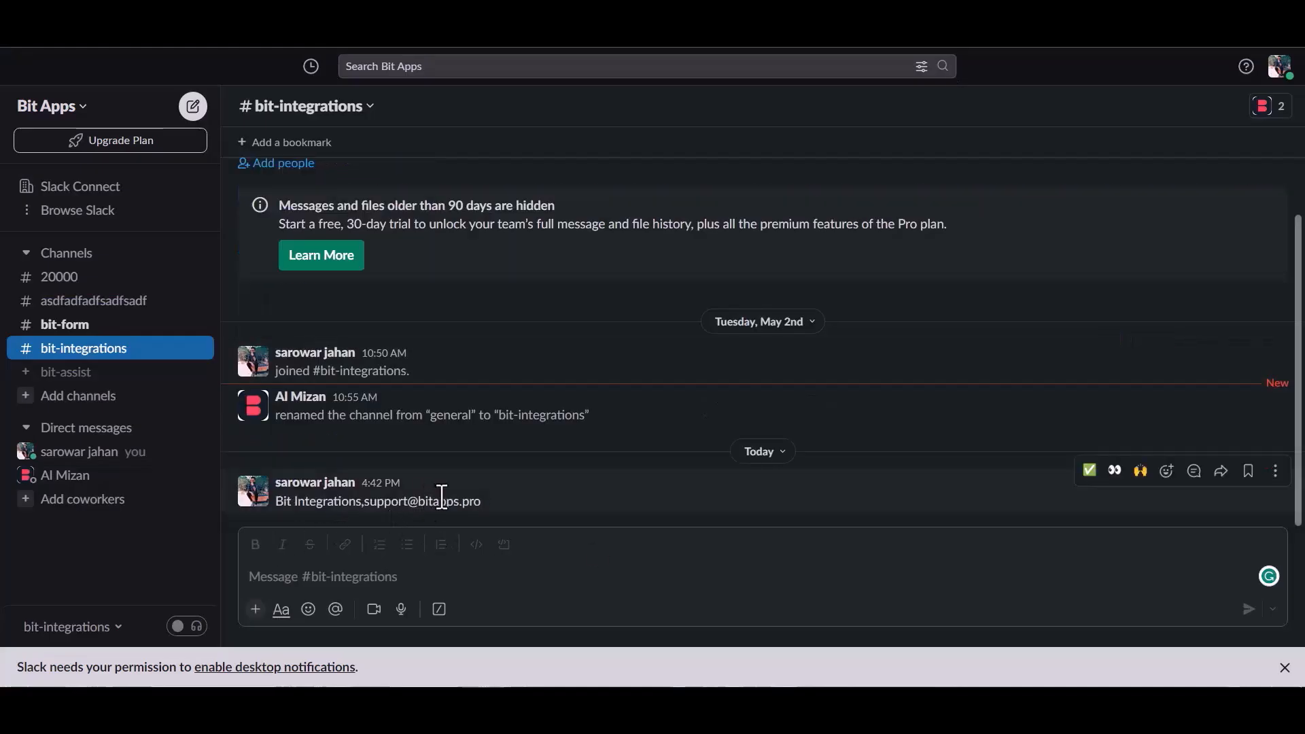
- Examine the newest message in the bit-integrations Slack channel
left_click_drag(283, 503, 478, 504)
left_click(511, 503)
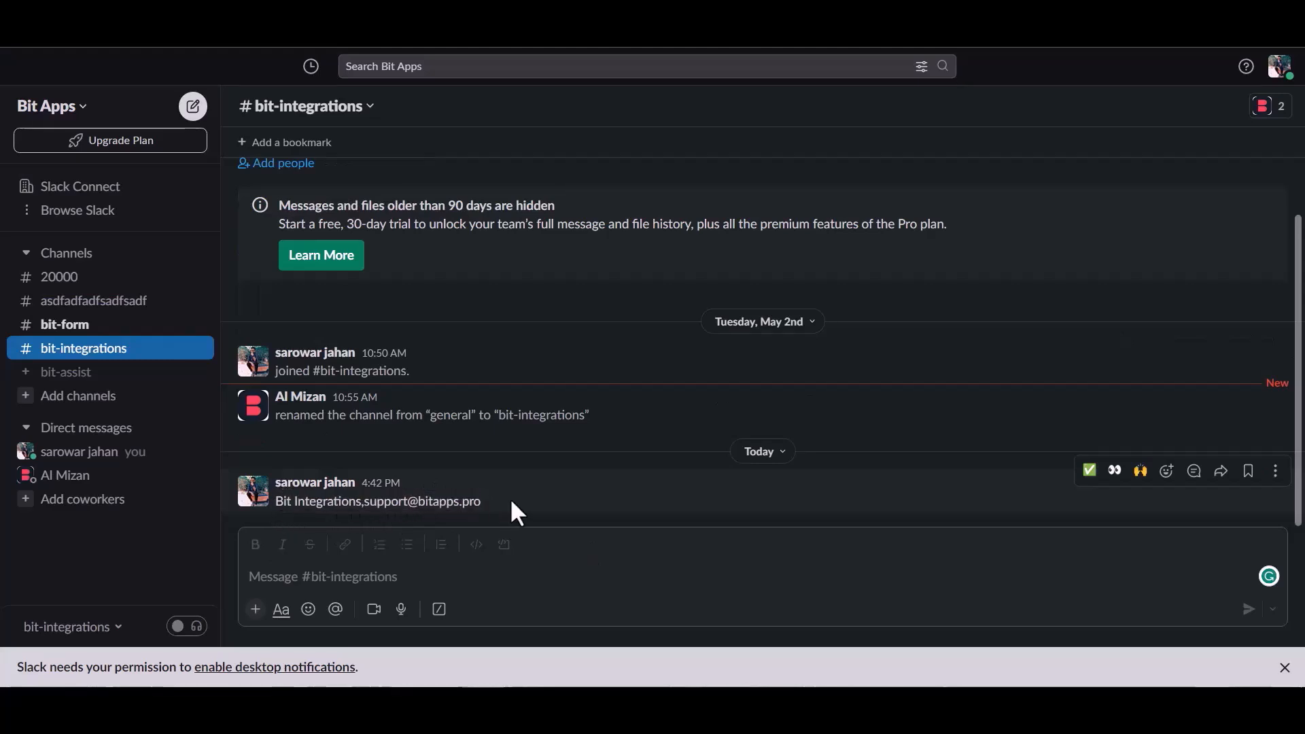